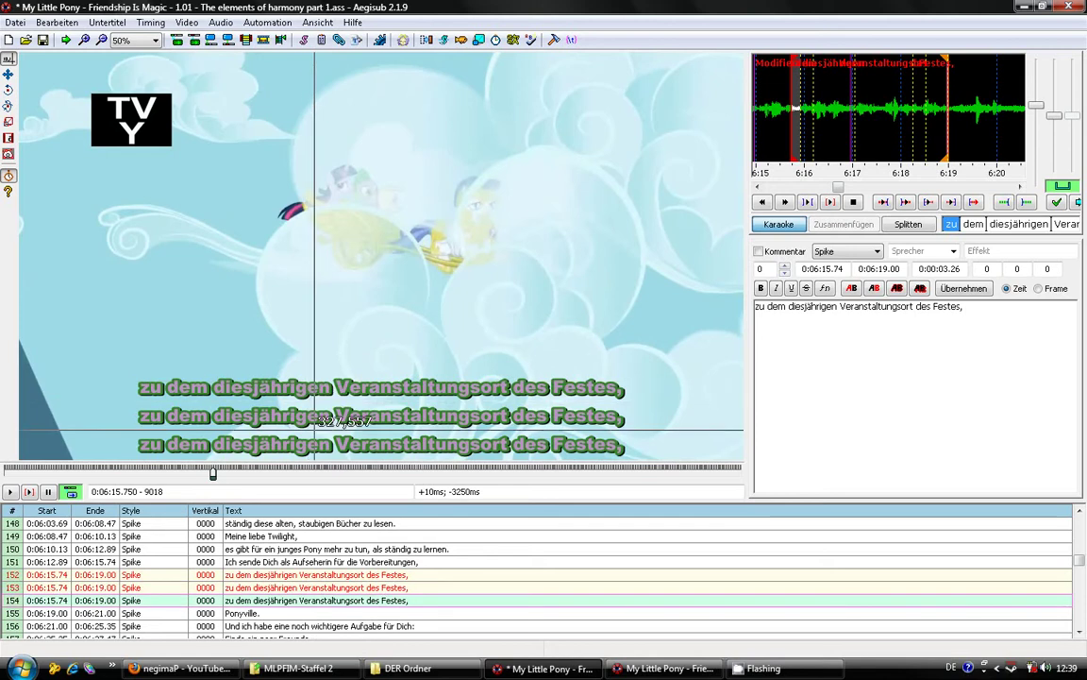
# - Replace line 152's text in the elements of harmony script with line 247 of the Hearts and Hooves Day script, {\iclip(0,0,800,575)}Gleich gibt's eine große Überraschung!
pyautogui.hotkey('alt', 'Tab')
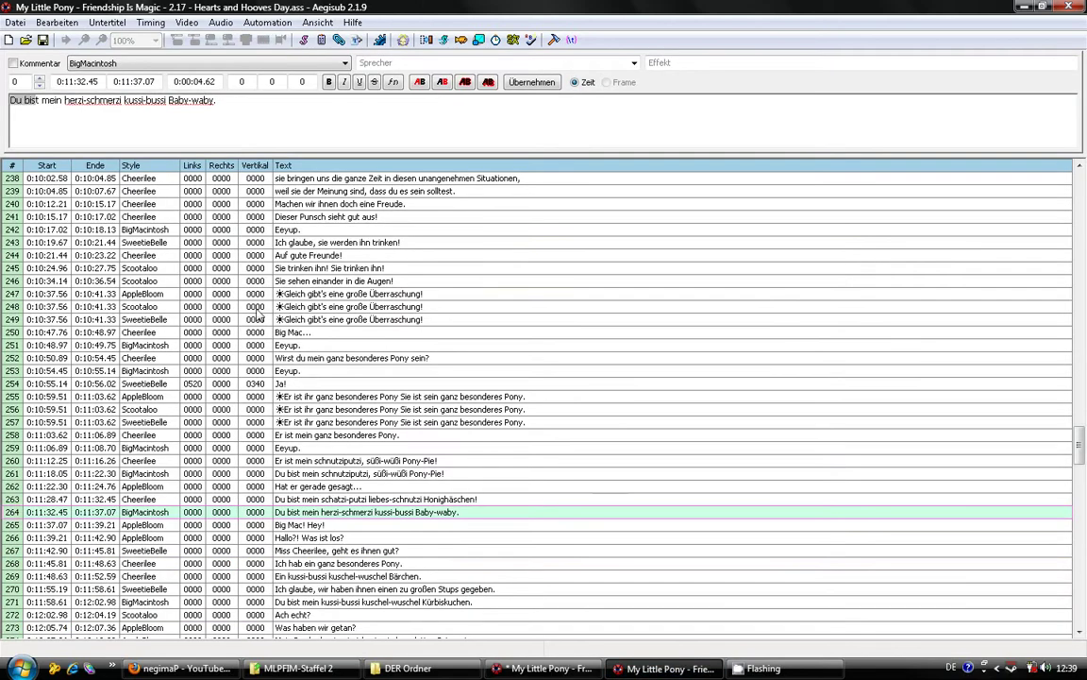
pyautogui.click(283, 396)
pyautogui.click(319, 294)
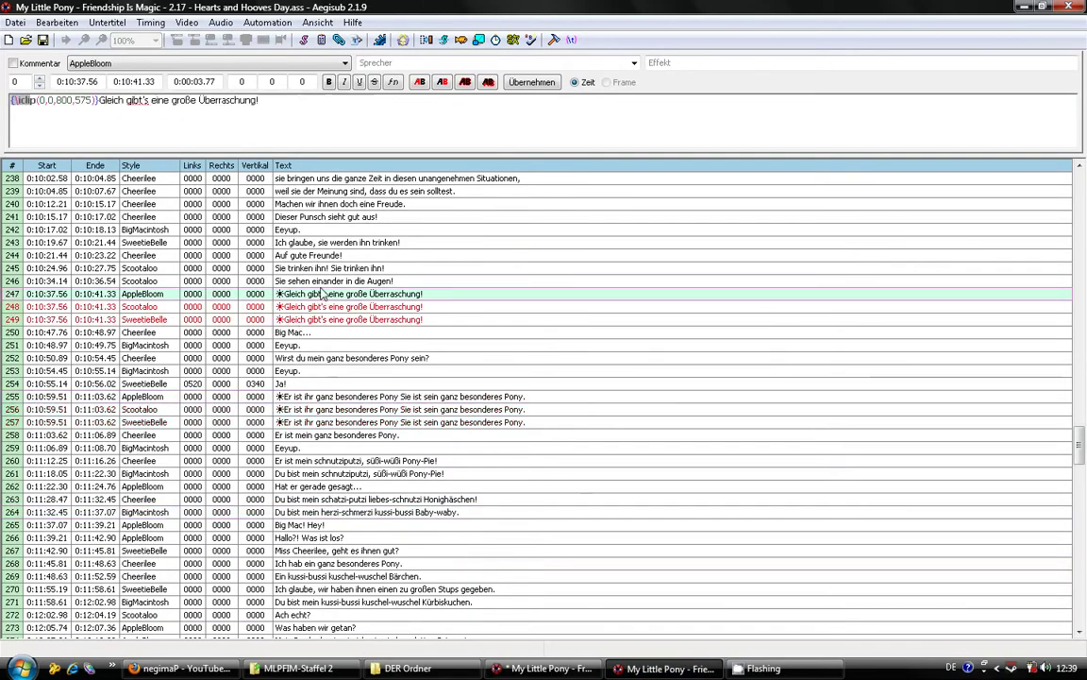
pyautogui.moveTo(260, 100); pyautogui.dragTo(11, 101)
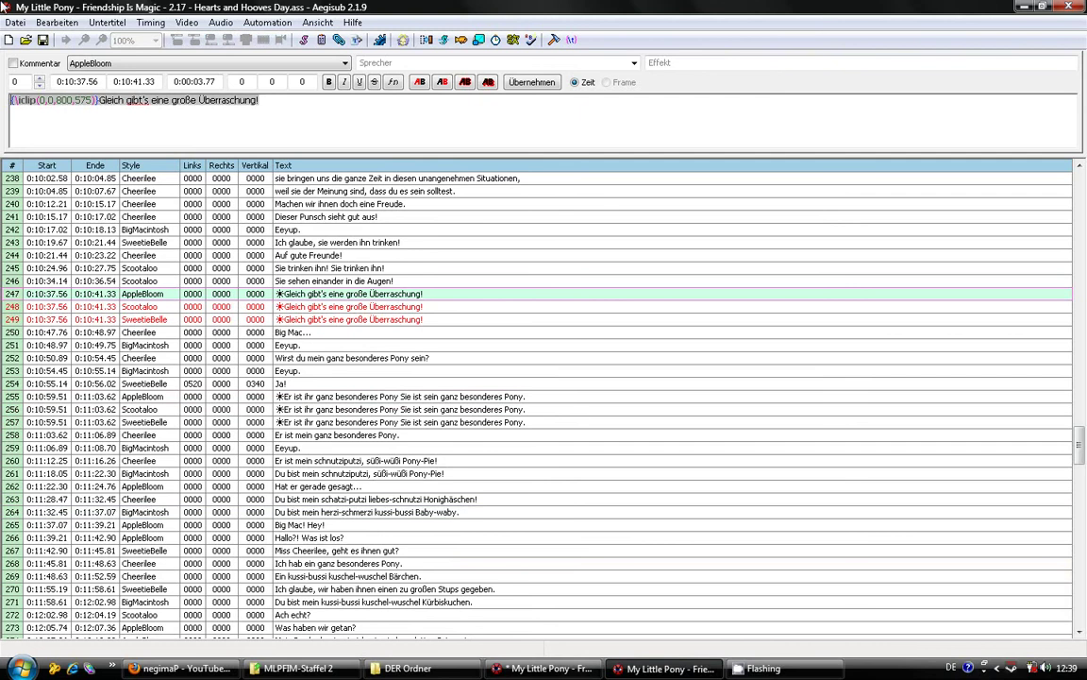
pyautogui.click(517, 668)
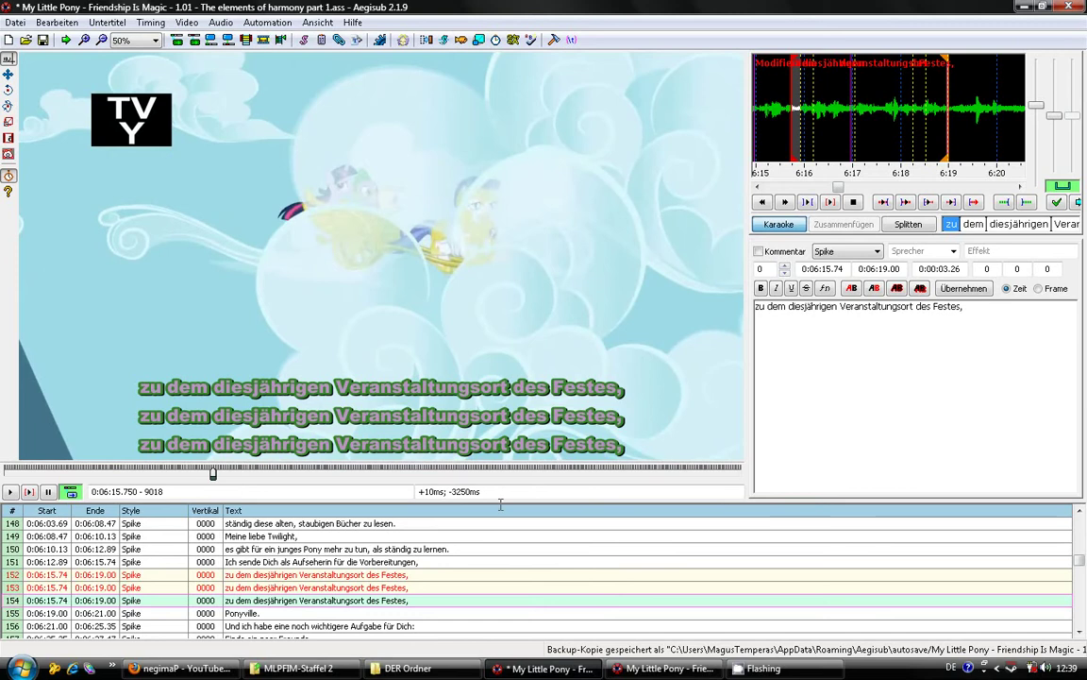
pyautogui.click(255, 574)
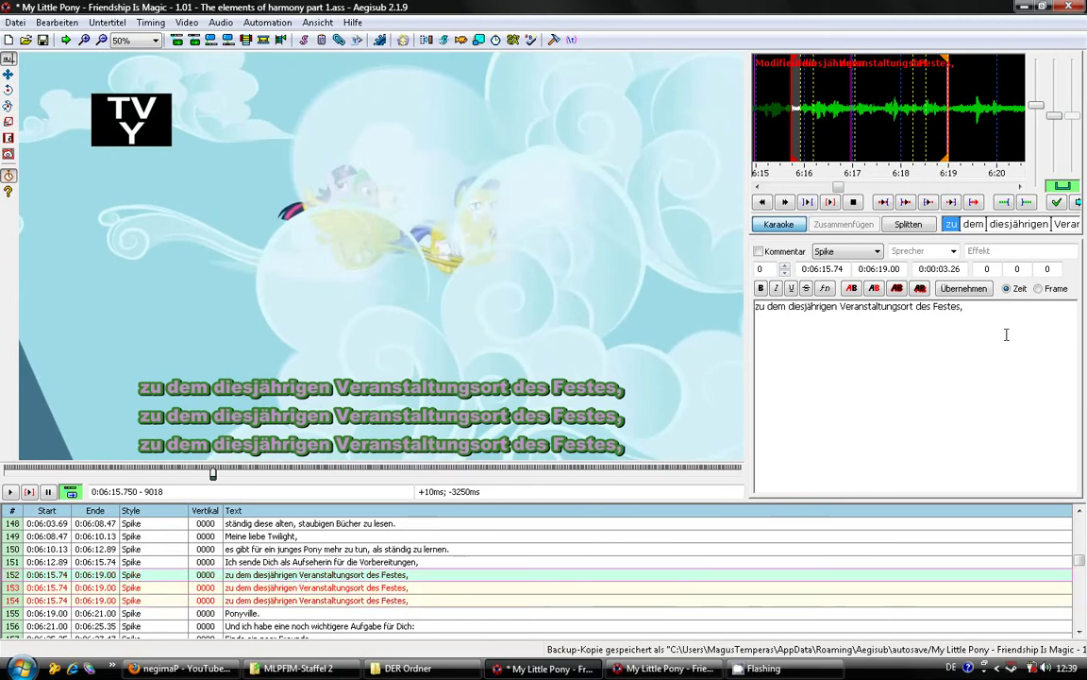
pyautogui.hotkey('ctrl', 'a')
pyautogui.write("{\\iclip(0,0,800,575)}Gleich gibt's eine große Überraschung!")
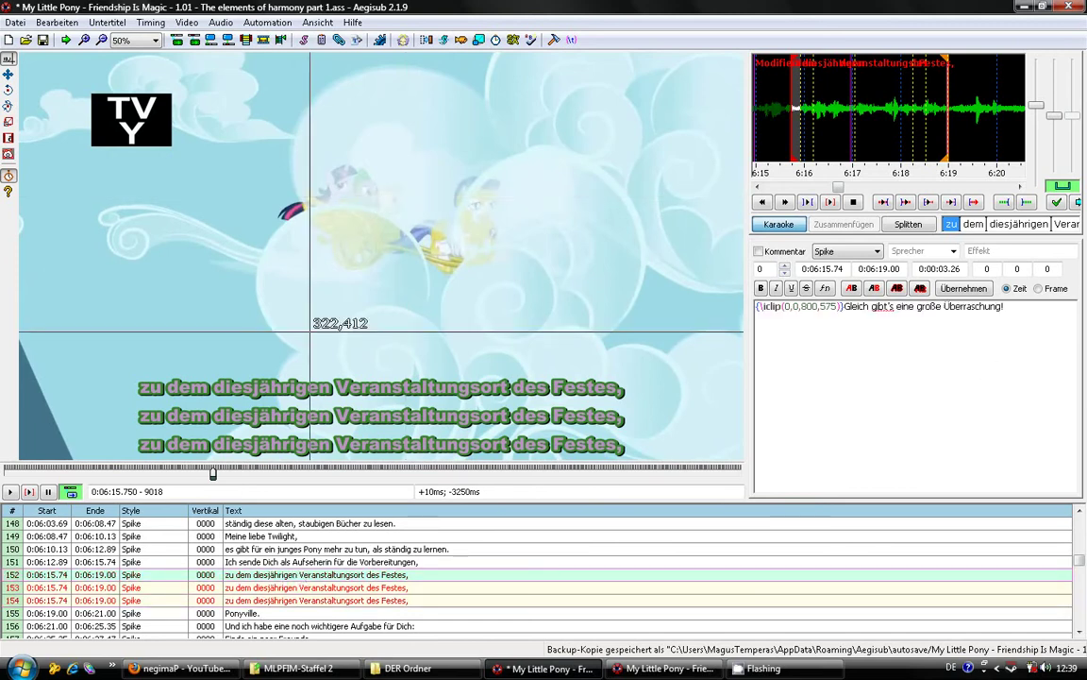
pyautogui.click(793, 228)
pyautogui.click(1030, 333)
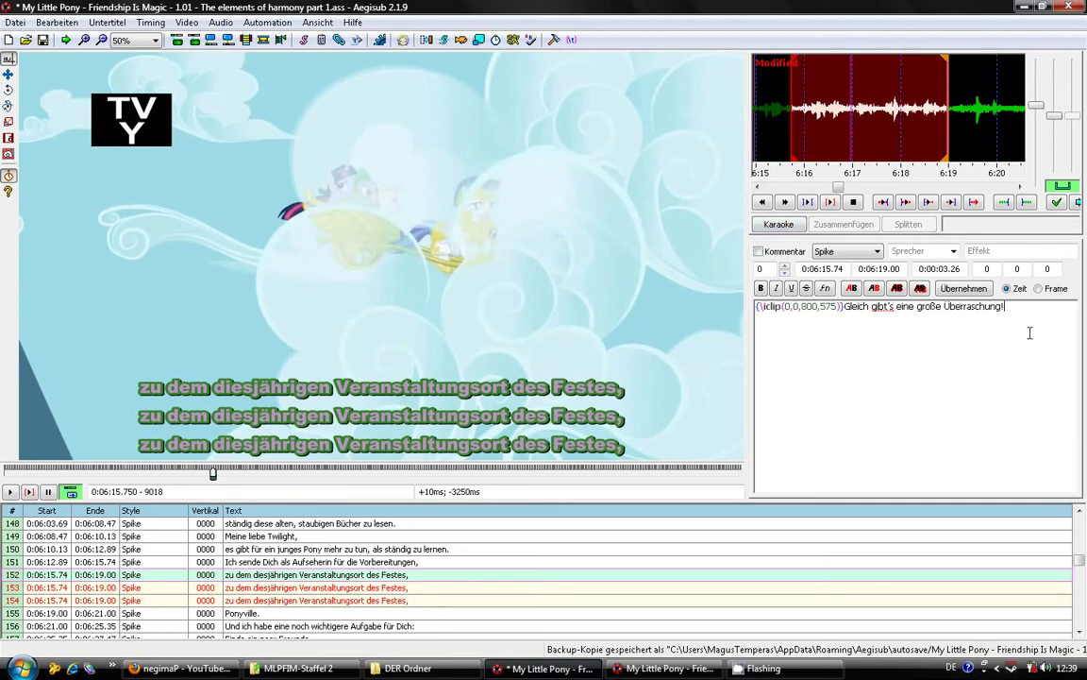
pyautogui.press('Return')
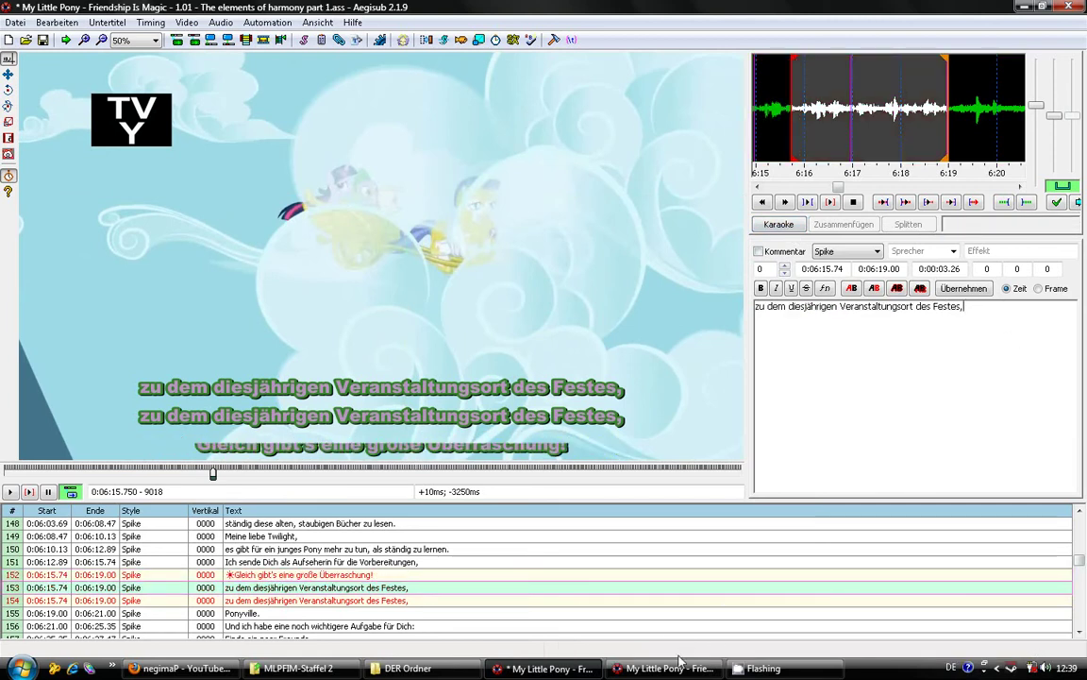
# - Replace line 153's text with the Hearts and Hooves Day script's line 248, {\pos(400,593)\clip(0,575,800,585)}Gleich gibt's eine große Überraschung!
pyautogui.hotkey('alt', 'Tab')
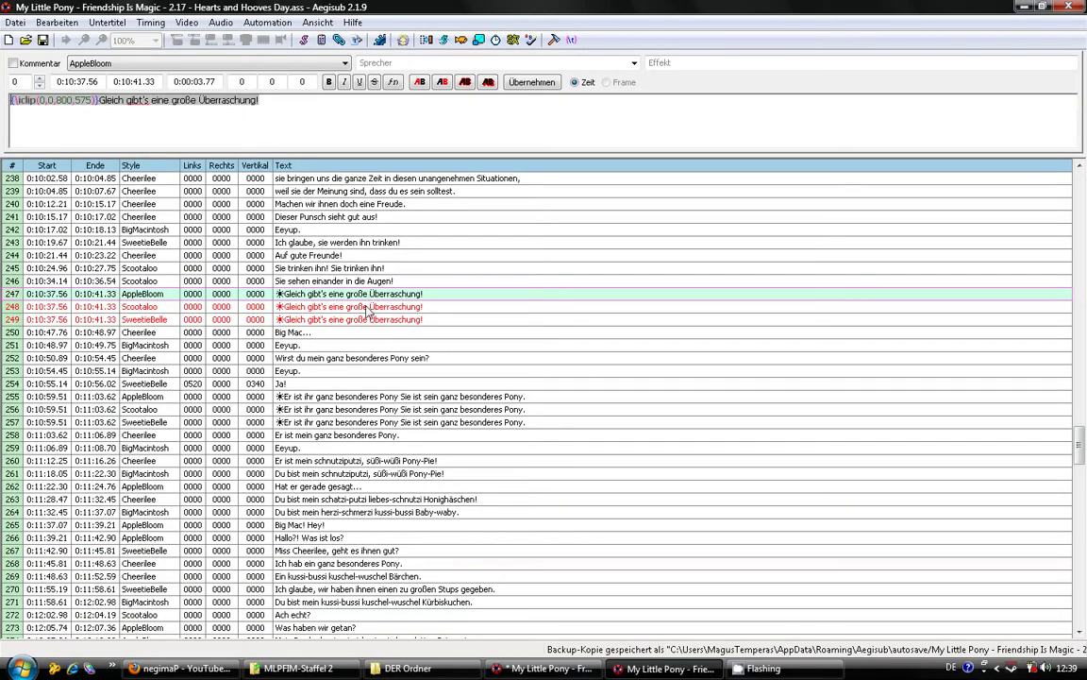
pyautogui.moveTo(351, 127); pyautogui.dragTo(333, 98)
pyautogui.hotkey('ctrl', 'c')
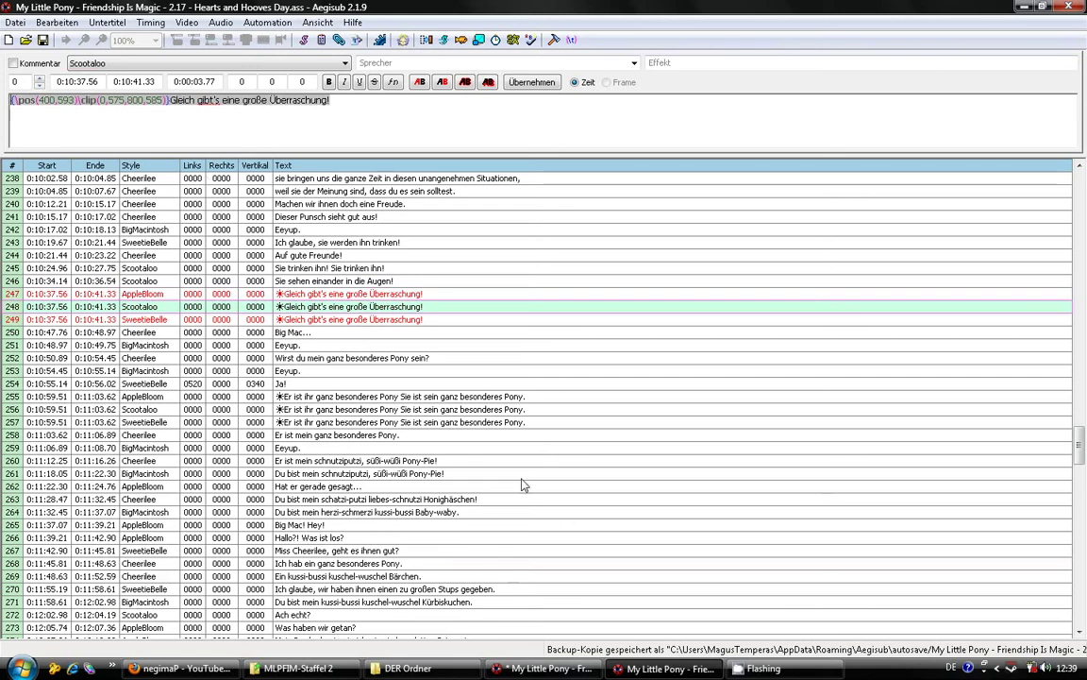
pyautogui.click(548, 669)
pyautogui.hotkey('ctrl', 'a')
pyautogui.hotkey('ctrl', 'v')
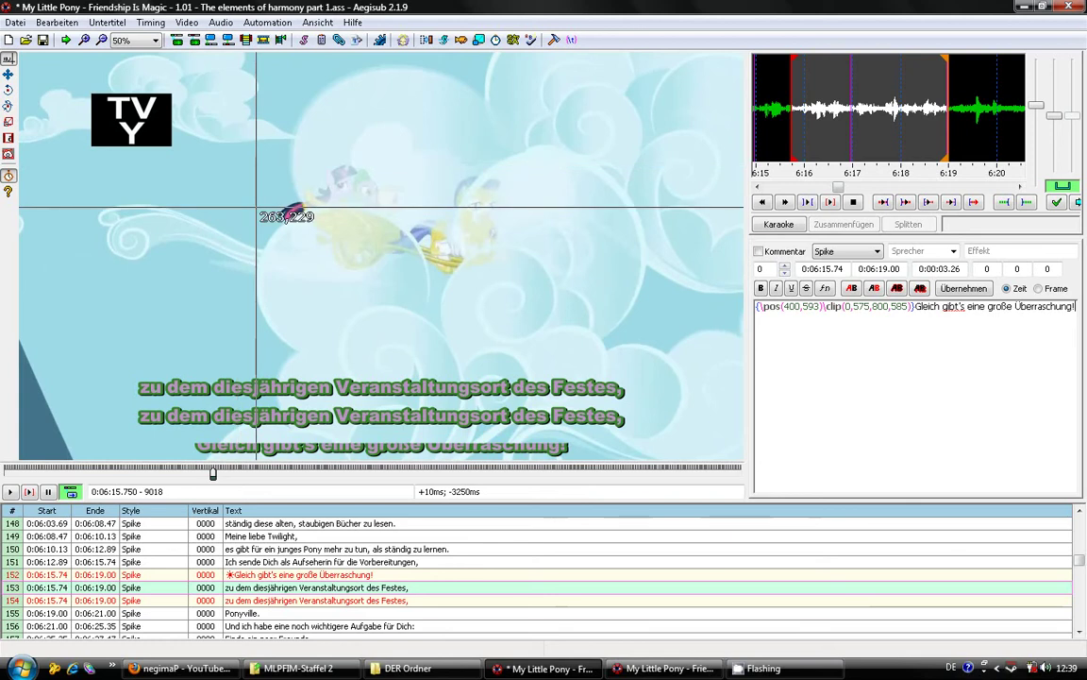
pyautogui.press('Return')
# - Replace line 154's text with the Hearts and Hooves Day script's line 249, {\pos(400,593)\clip(0,500,800,575)}Gleich gibt's eine große Überraschung!
pyautogui.click(661, 669)
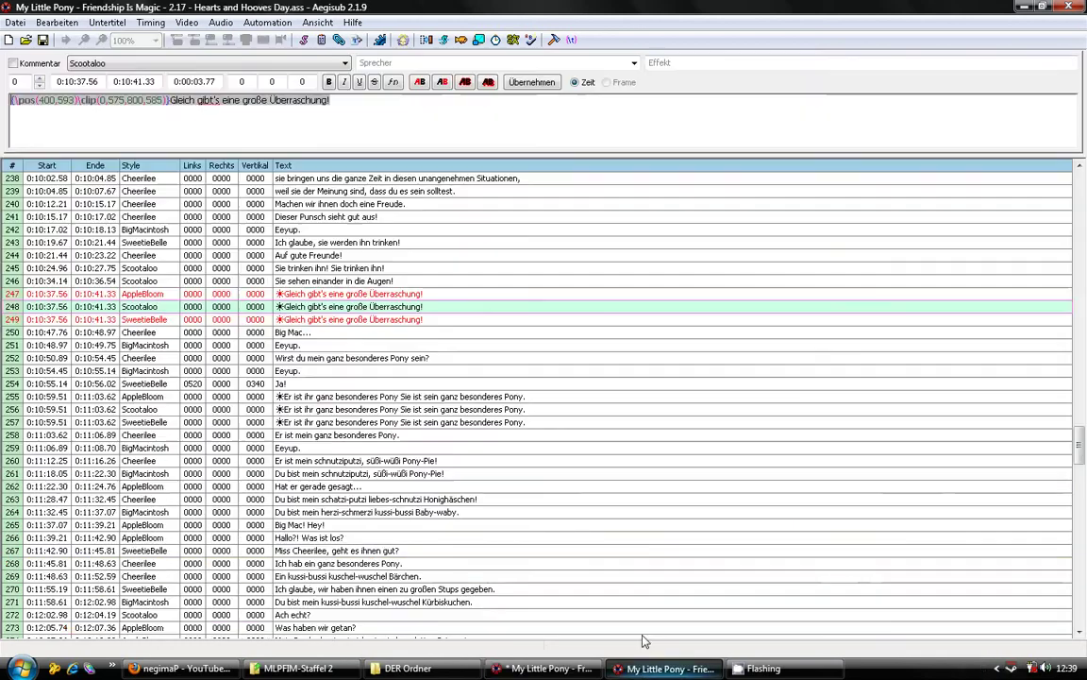
pyautogui.click(435, 324)
pyautogui.click(6, 8)
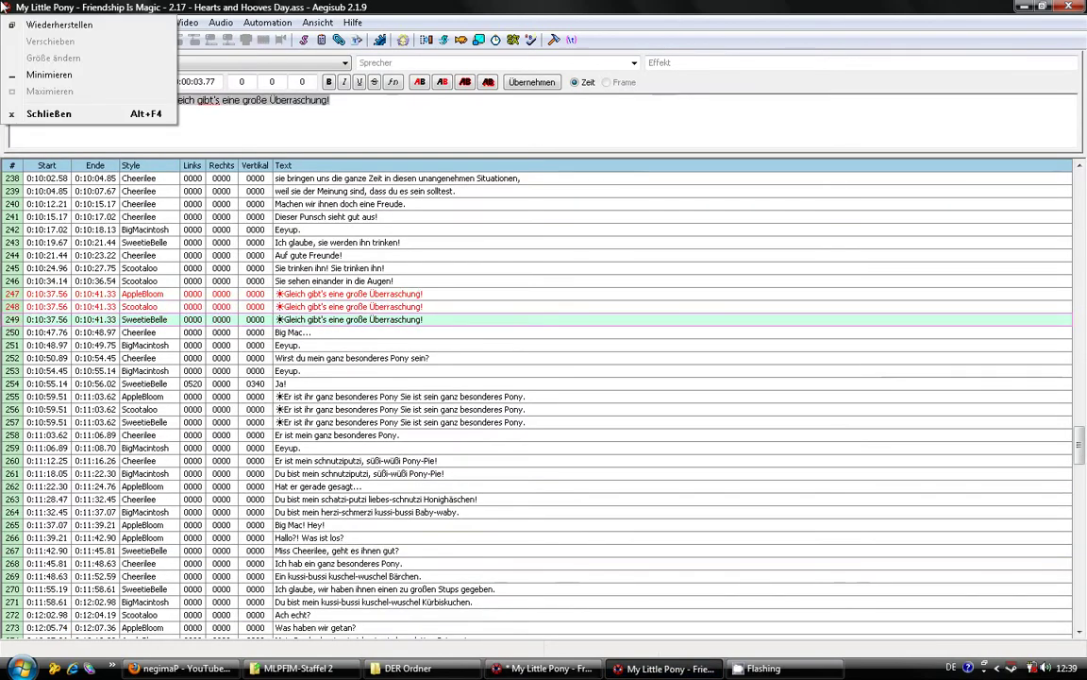
pyautogui.press('Escape')
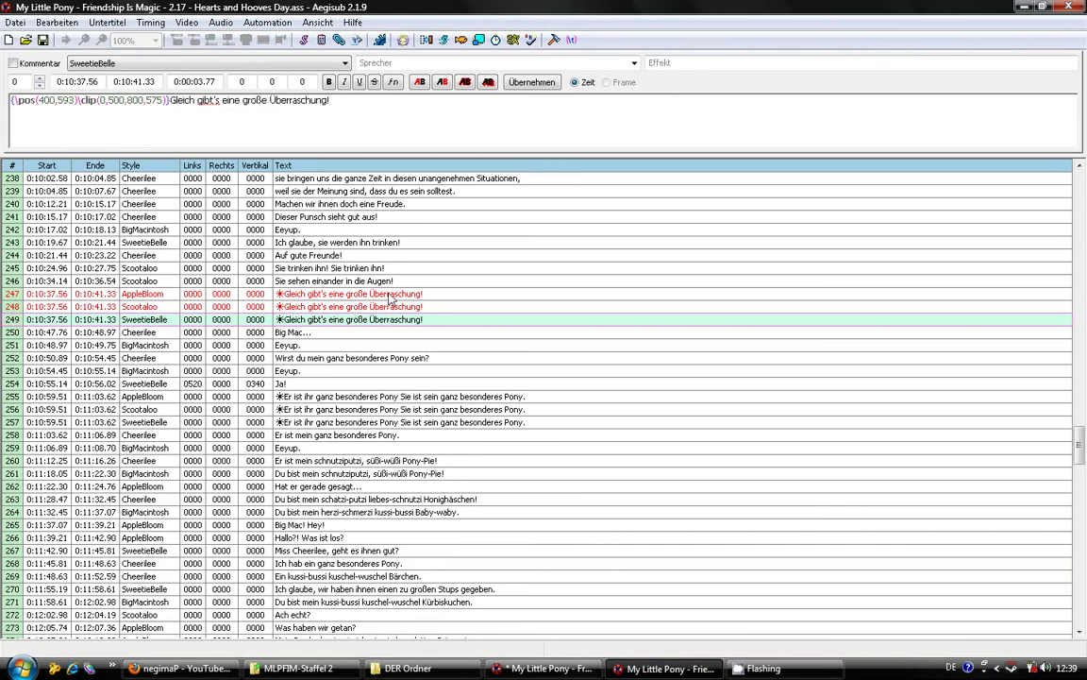
pyautogui.moveTo(360, 116); pyautogui.dragTo(9, 100)
pyautogui.hotkey('ctrl', 'c')
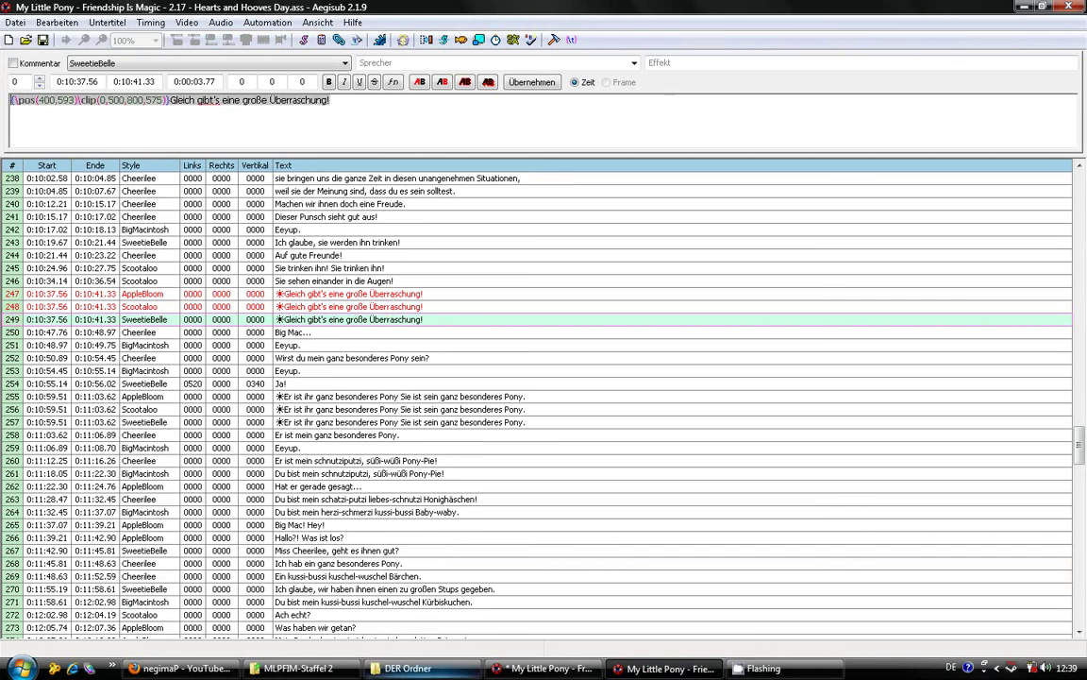
pyautogui.click(548, 669)
pyautogui.moveTo(965, 307); pyautogui.dragTo(394, 198)
pyautogui.hotkey('ctrl', 'v')
pyautogui.press('Return')
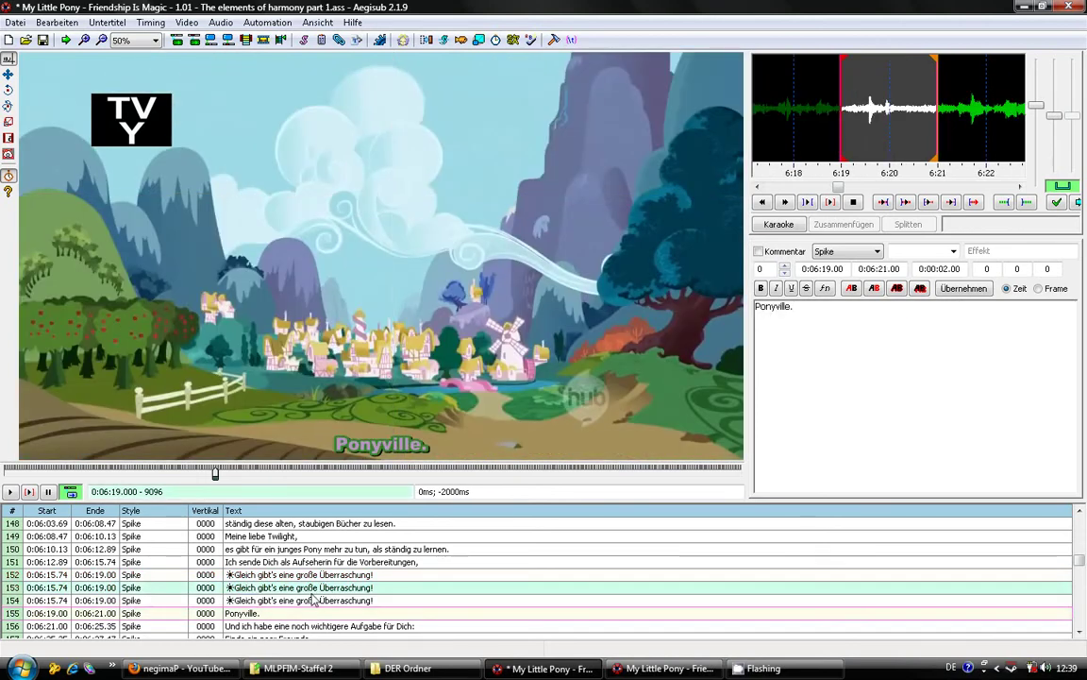
# - Assign the AppleJack style to line 152 and the RainbowDash style to line 154
pyautogui.click(312, 597)
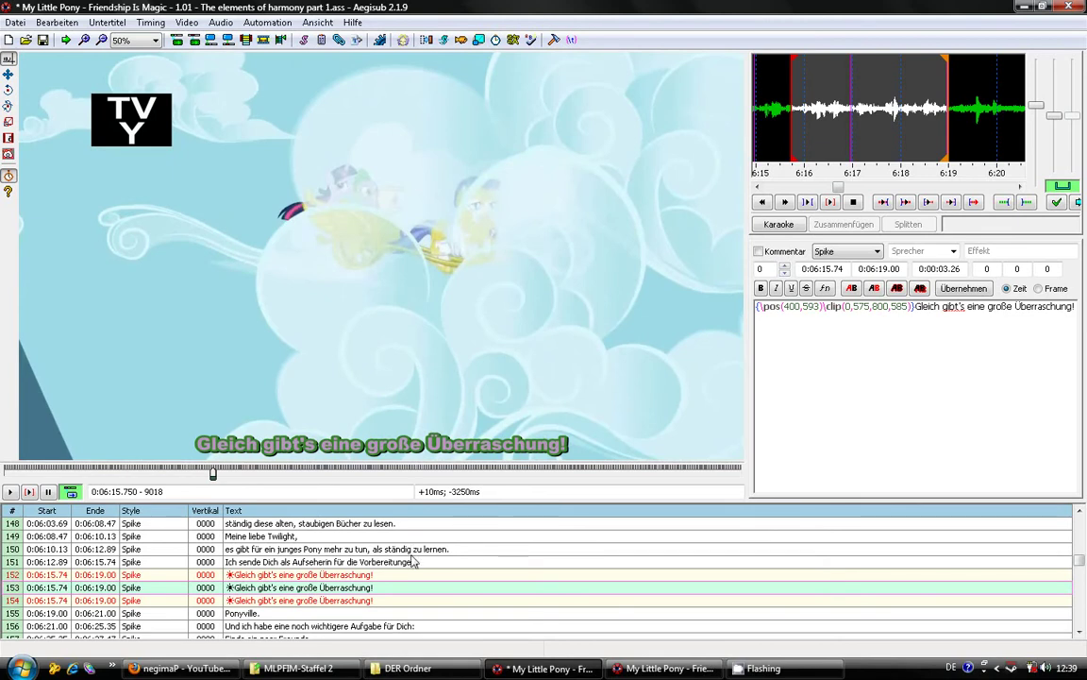
pyautogui.click(378, 575)
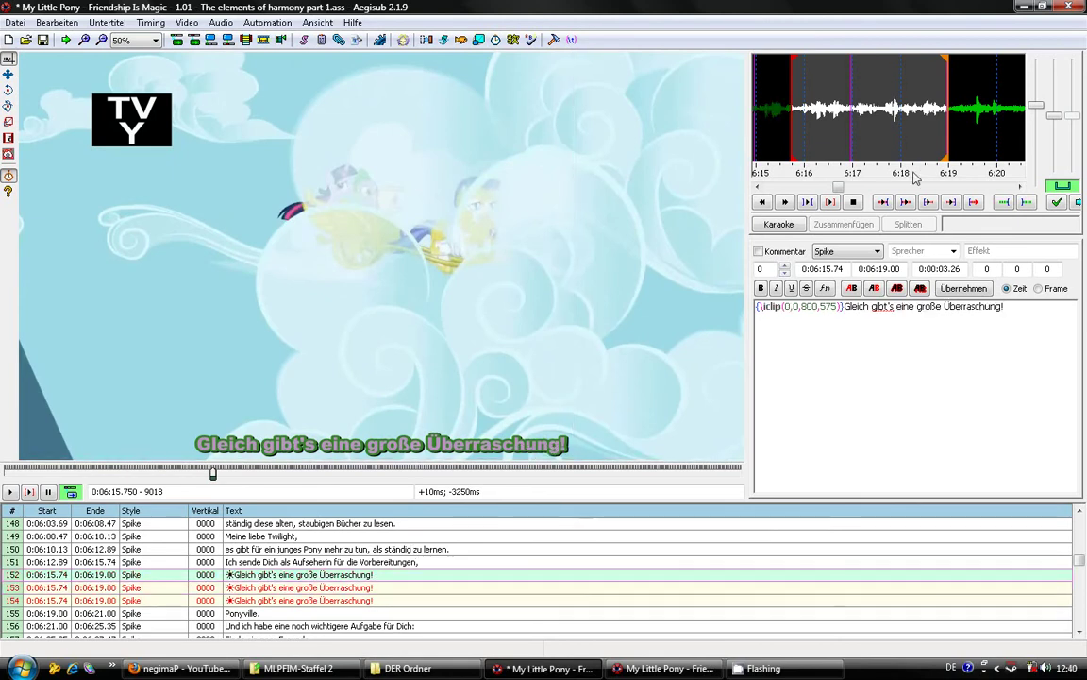
pyautogui.click(852, 251)
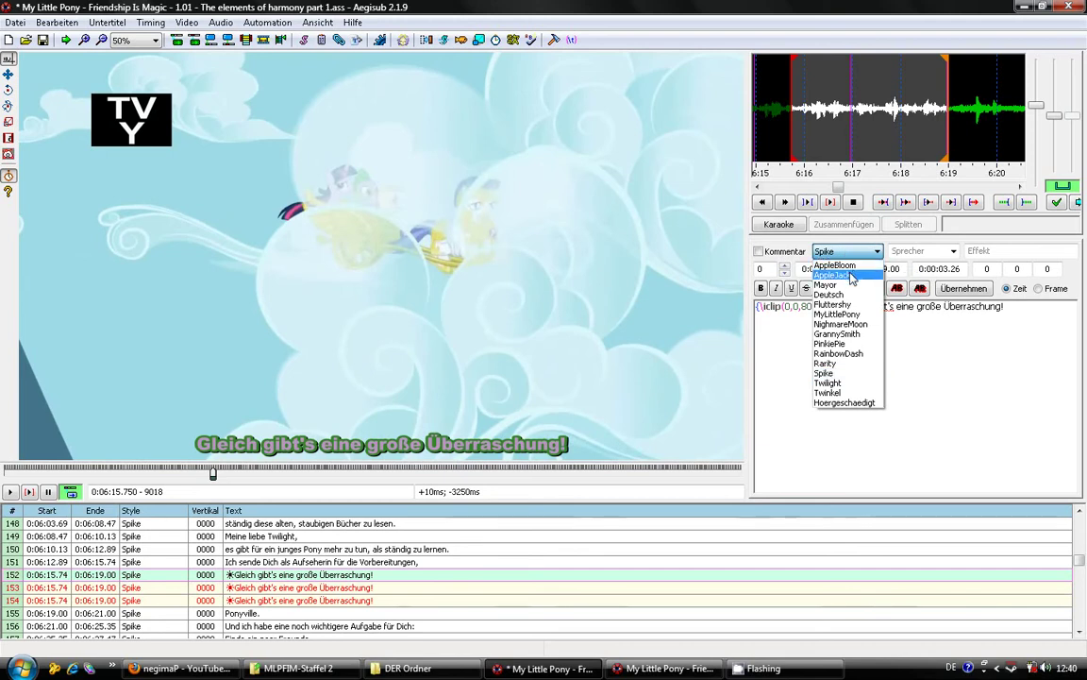
pyautogui.click(852, 274)
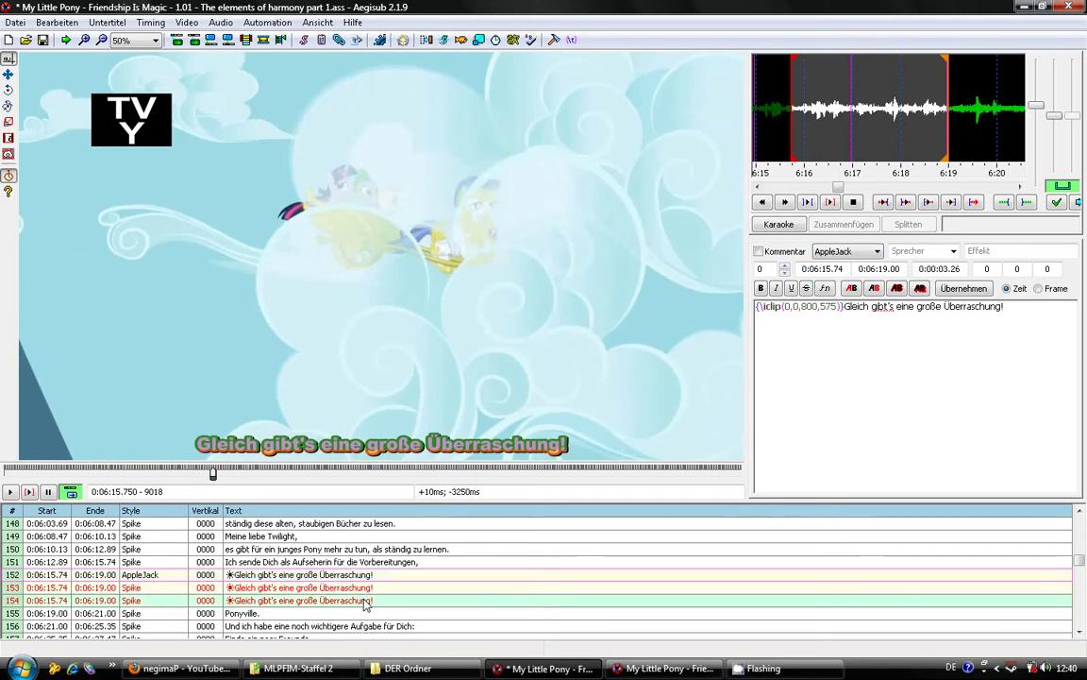
pyautogui.click(378, 600)
pyautogui.click(852, 250)
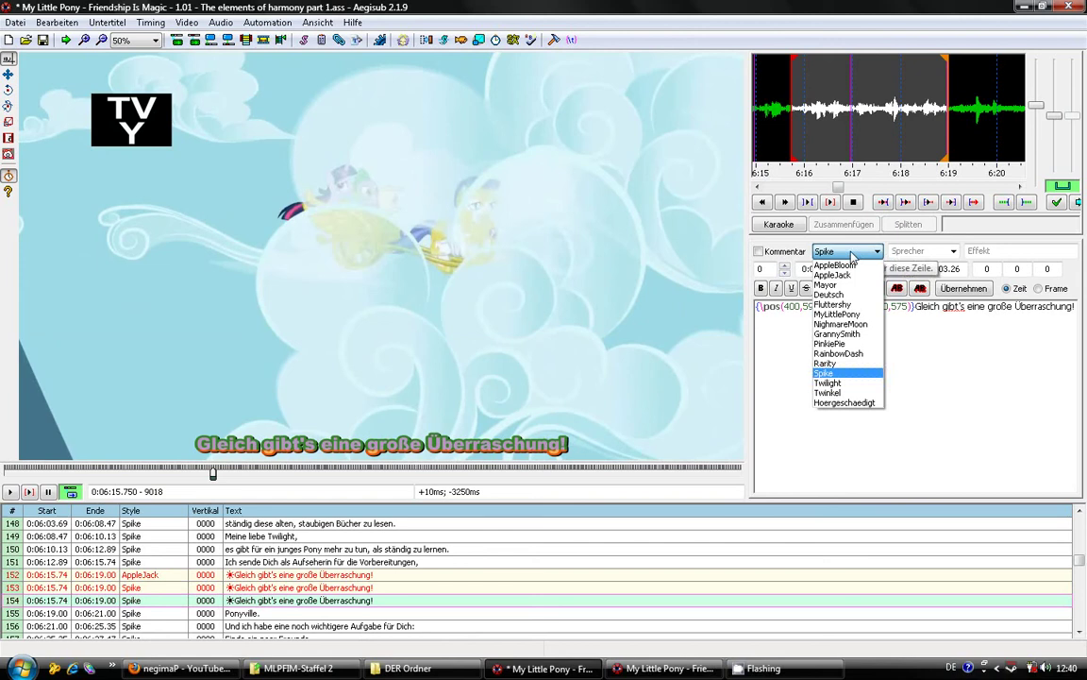
pyautogui.click(851, 355)
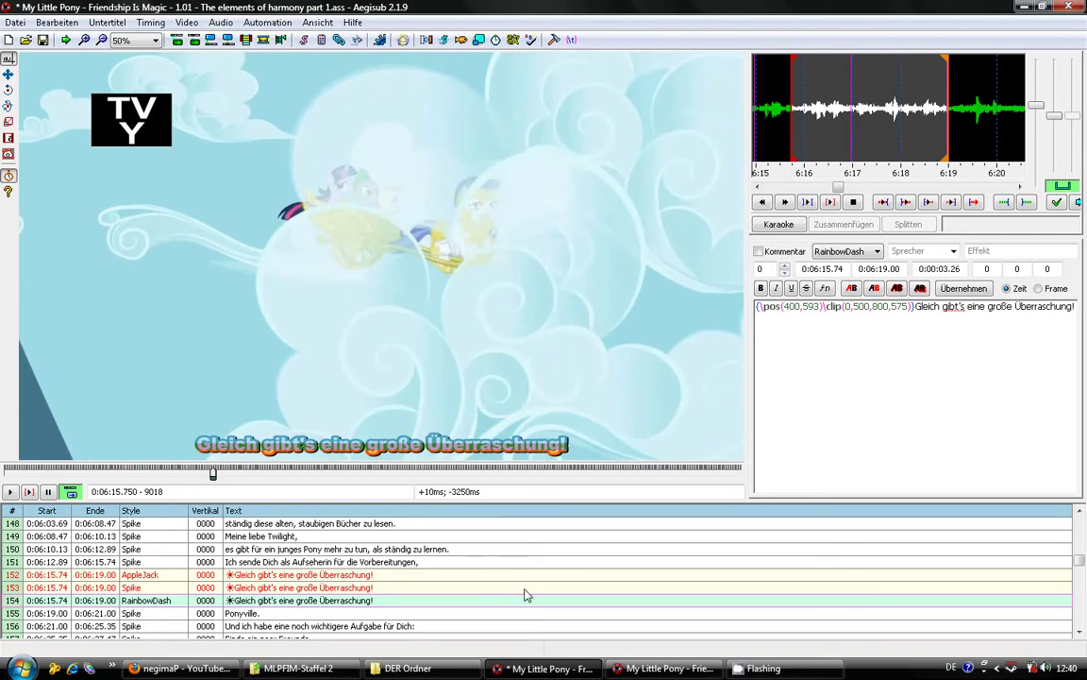
# - Compare the override tags of lines 152 to 154 and view their clip areas on the video with the rectangular clip tool
pyautogui.click(378, 575)
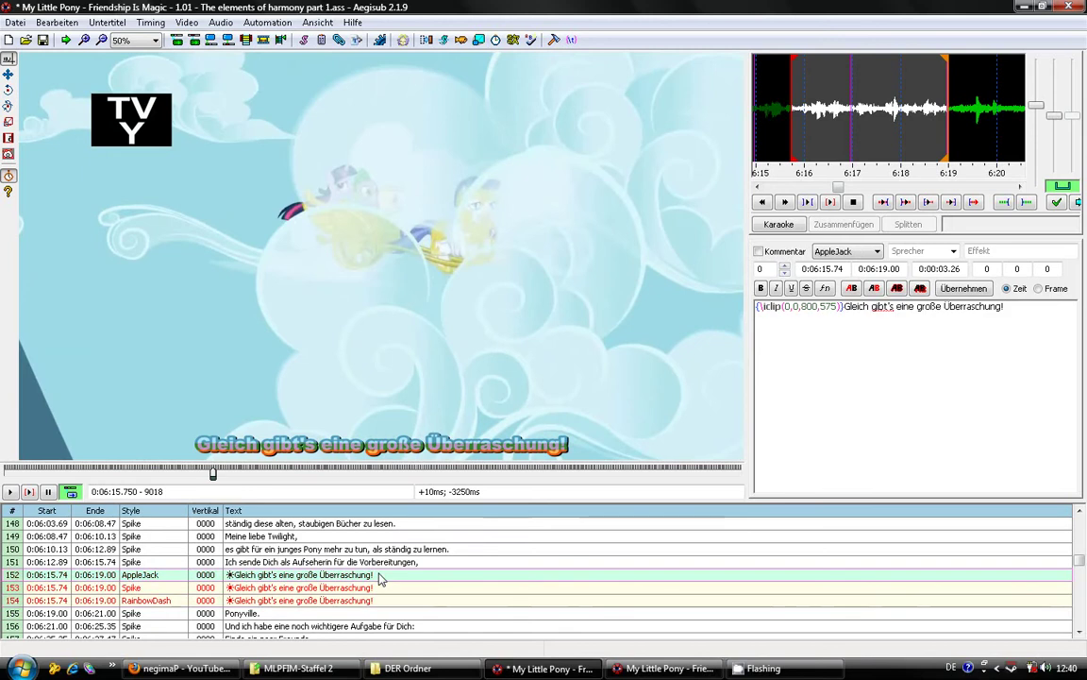
pyautogui.click(376, 587)
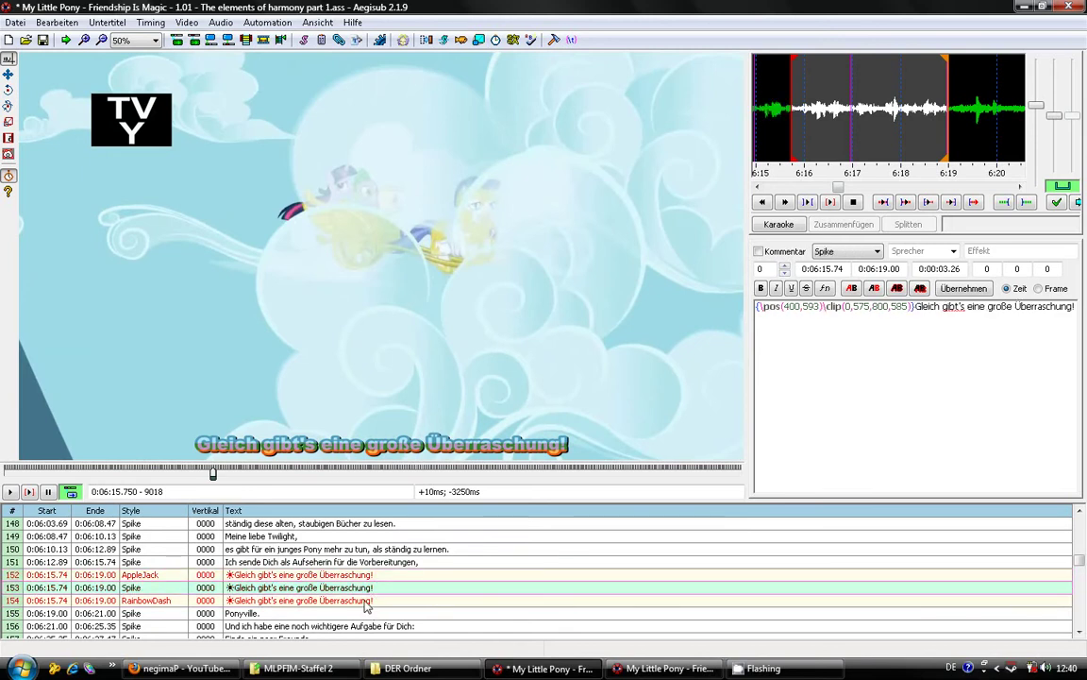
pyautogui.click(363, 601)
pyautogui.press('Up')
pyautogui.press('Up')
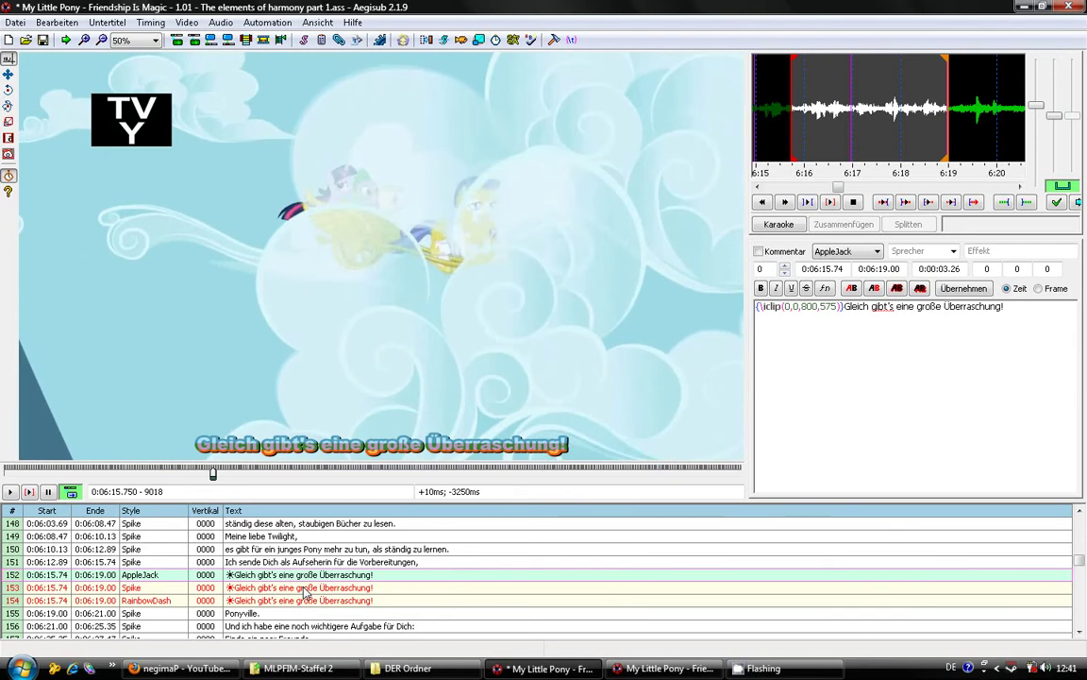
pyautogui.click(12, 138)
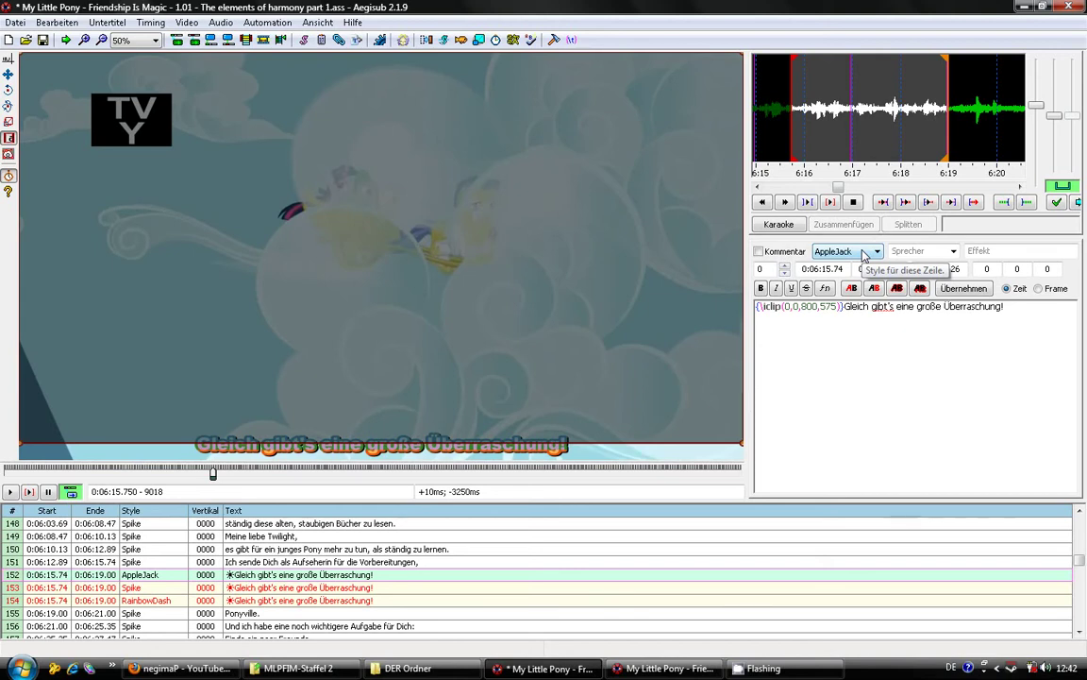
pyautogui.moveTo(309, 600); pyautogui.dragTo(309, 590)
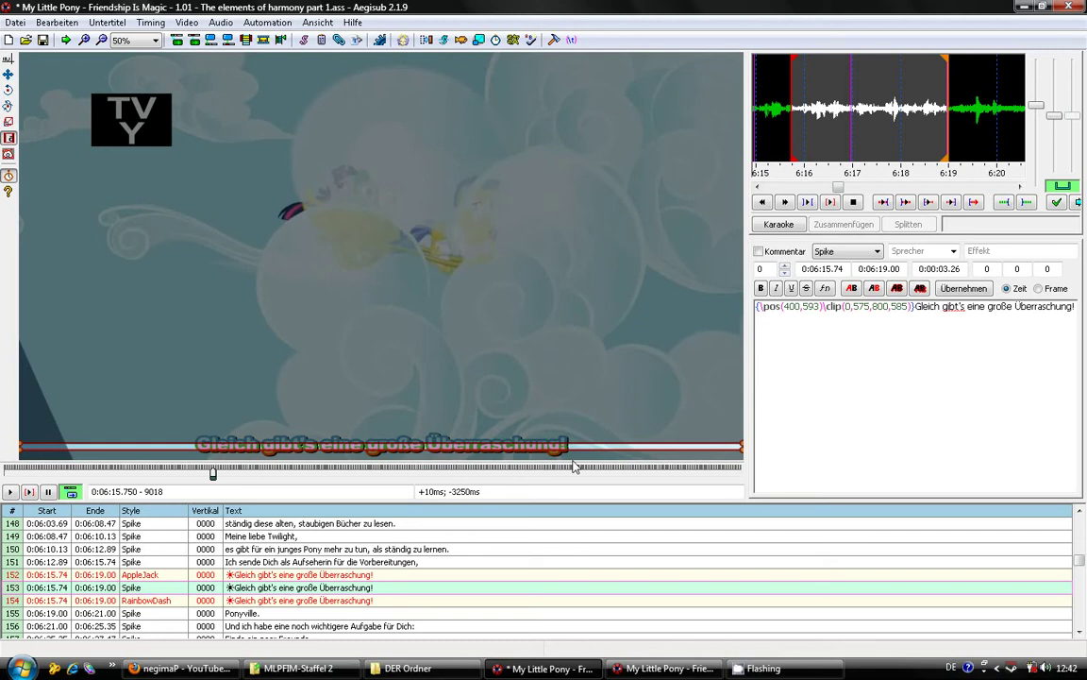
pyautogui.click(280, 601)
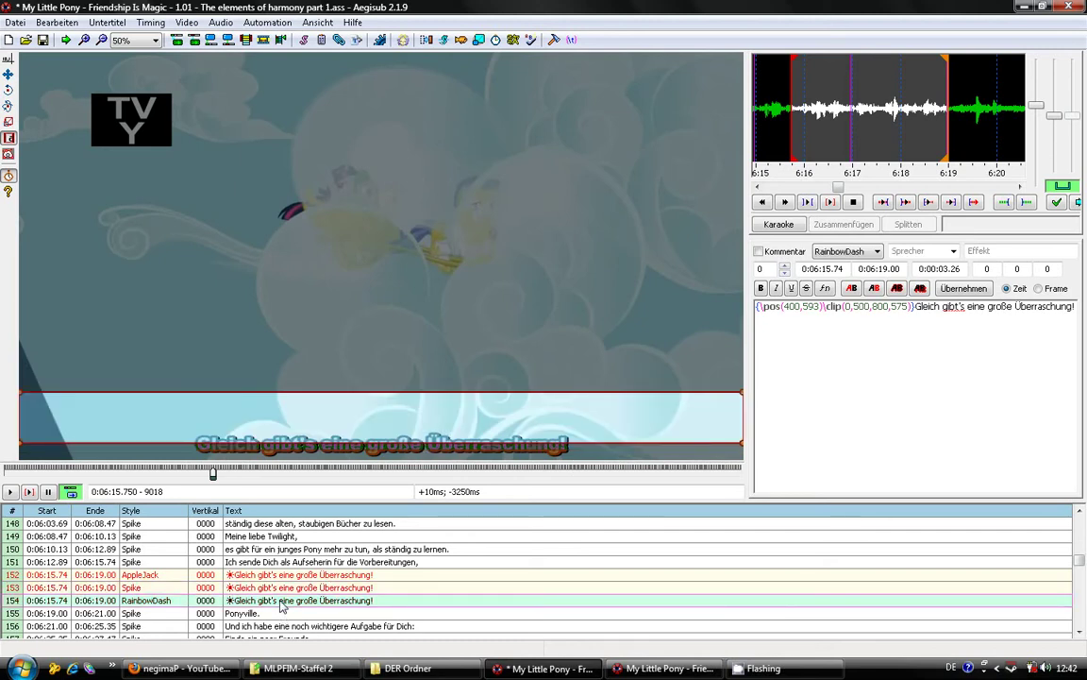
pyautogui.click(278, 567)
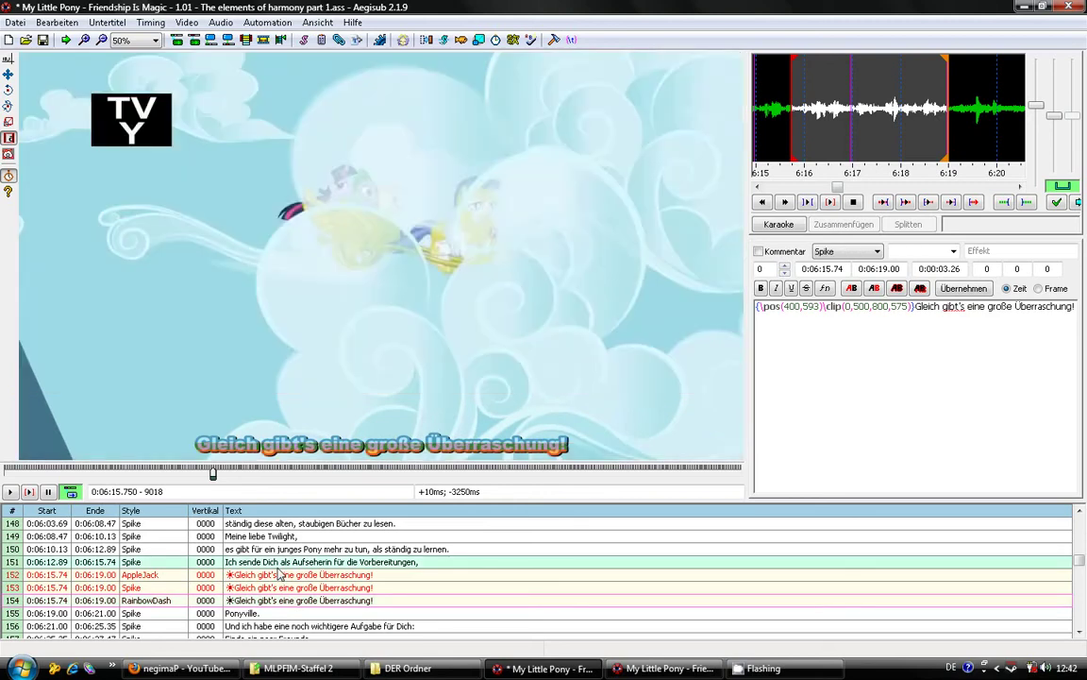
pyautogui.click(278, 573)
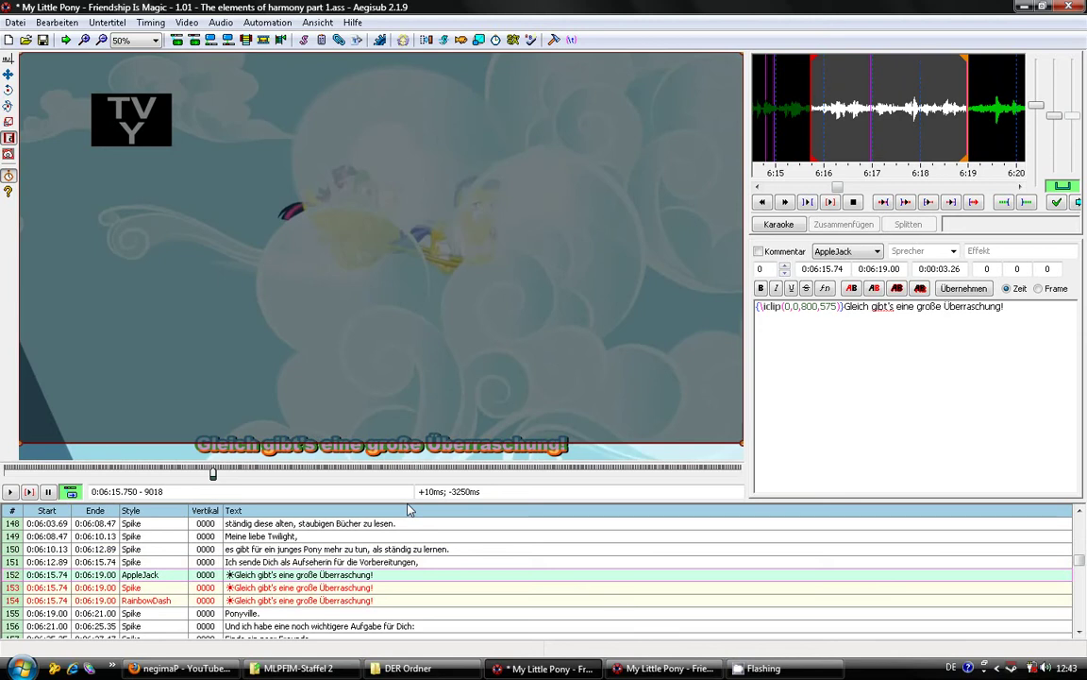
# - Examine the settings of the current script's AppleJack style in the Style Editor, then close the Style Manager
pyautogui.click(107, 21)
pyautogui.click(144, 39)
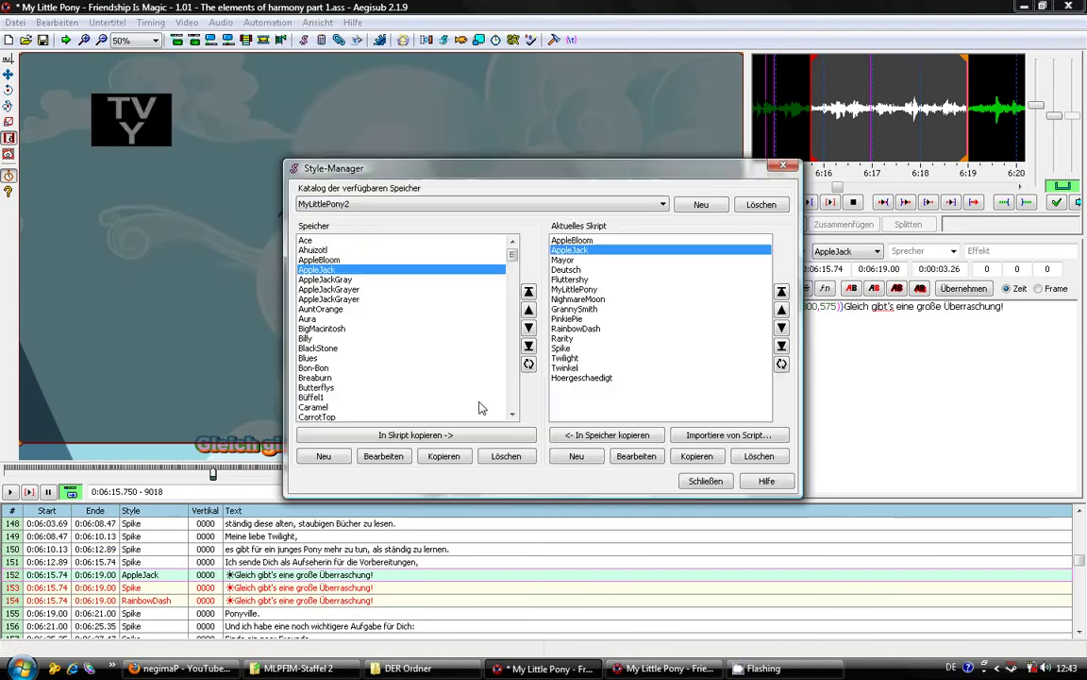
pyautogui.click(557, 299)
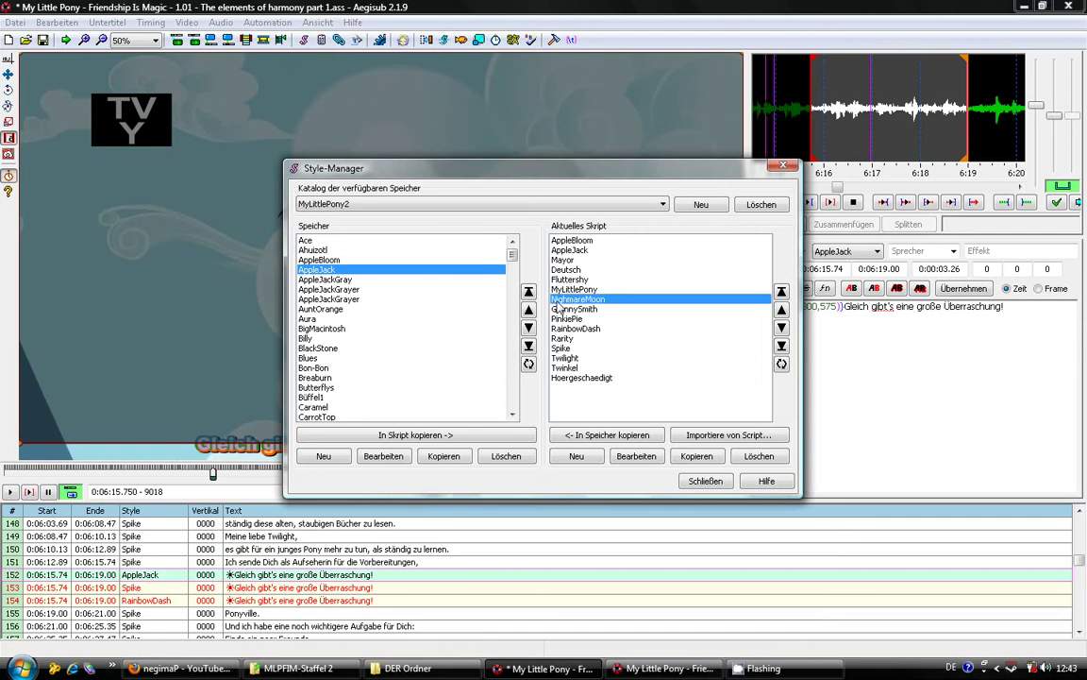
pyautogui.doubleClick(569, 250)
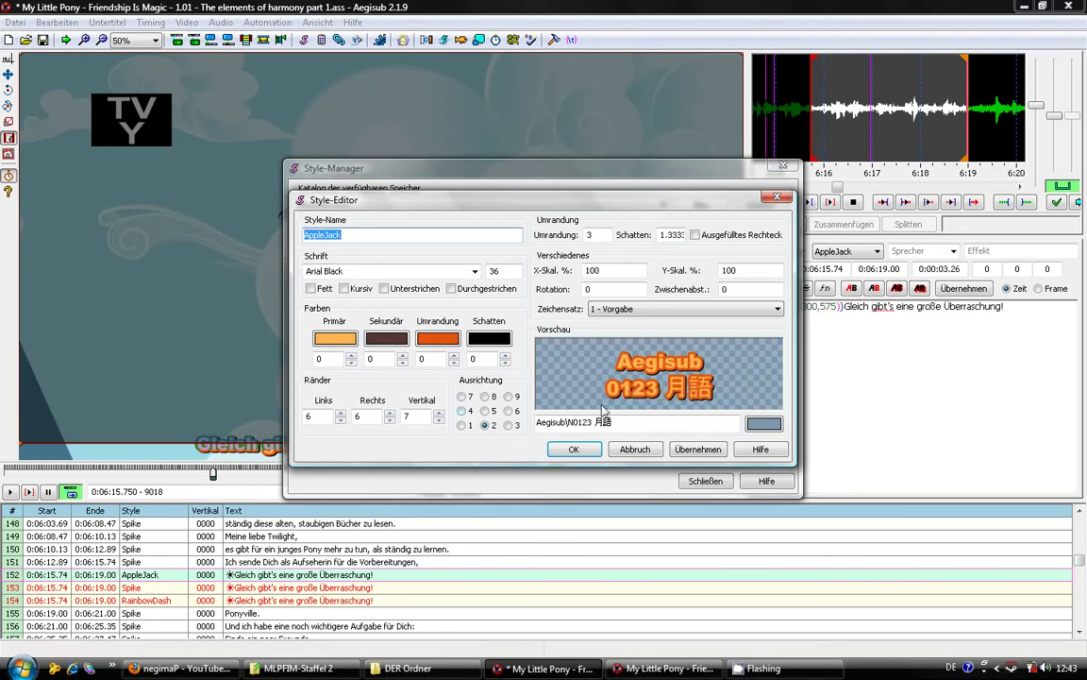
pyautogui.click(574, 450)
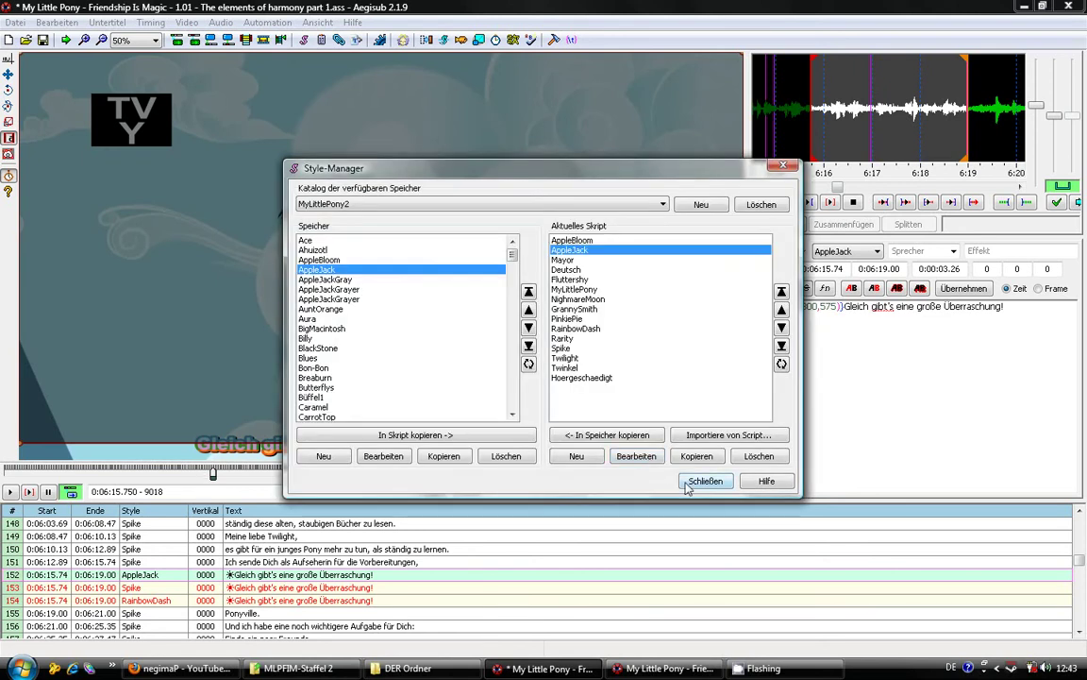
pyautogui.click(705, 480)
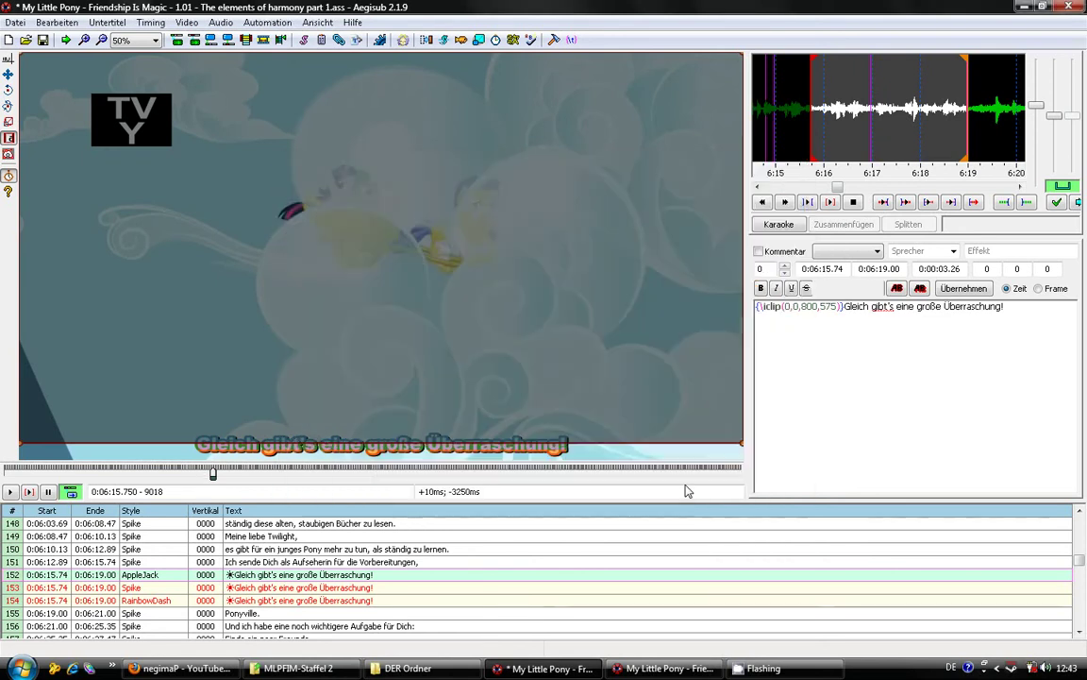
# - Rotate line 155's "Ponyville." subtitle slightly to \frz1.863 on the video and move it to position 379,357
pyautogui.click(281, 626)
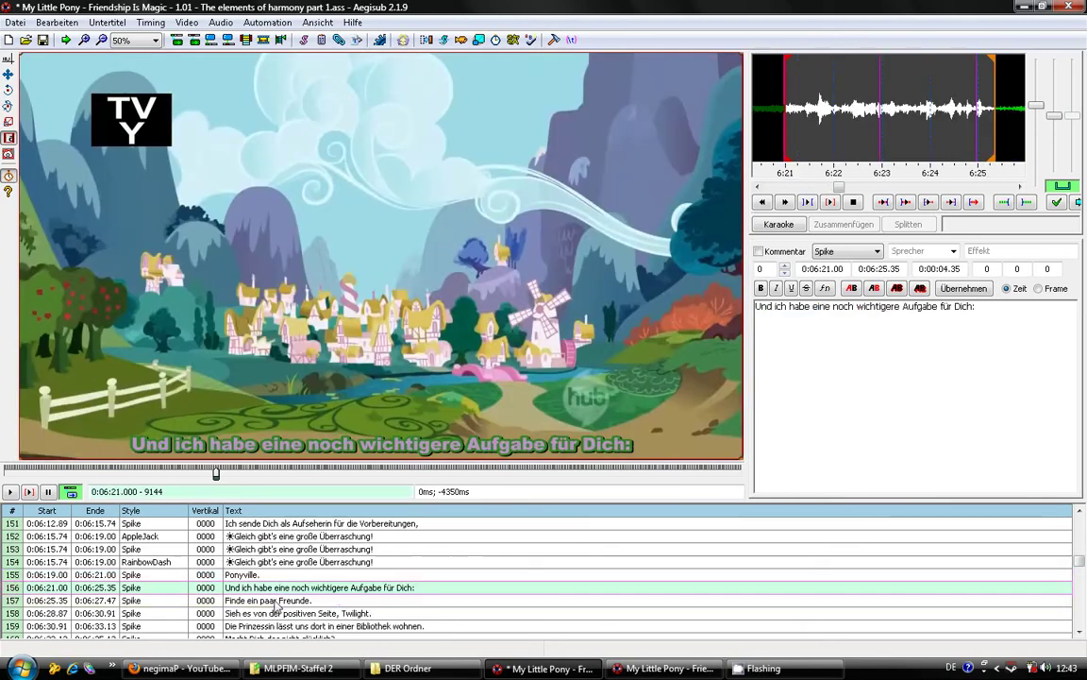
pyautogui.click(268, 577)
pyautogui.click(892, 352)
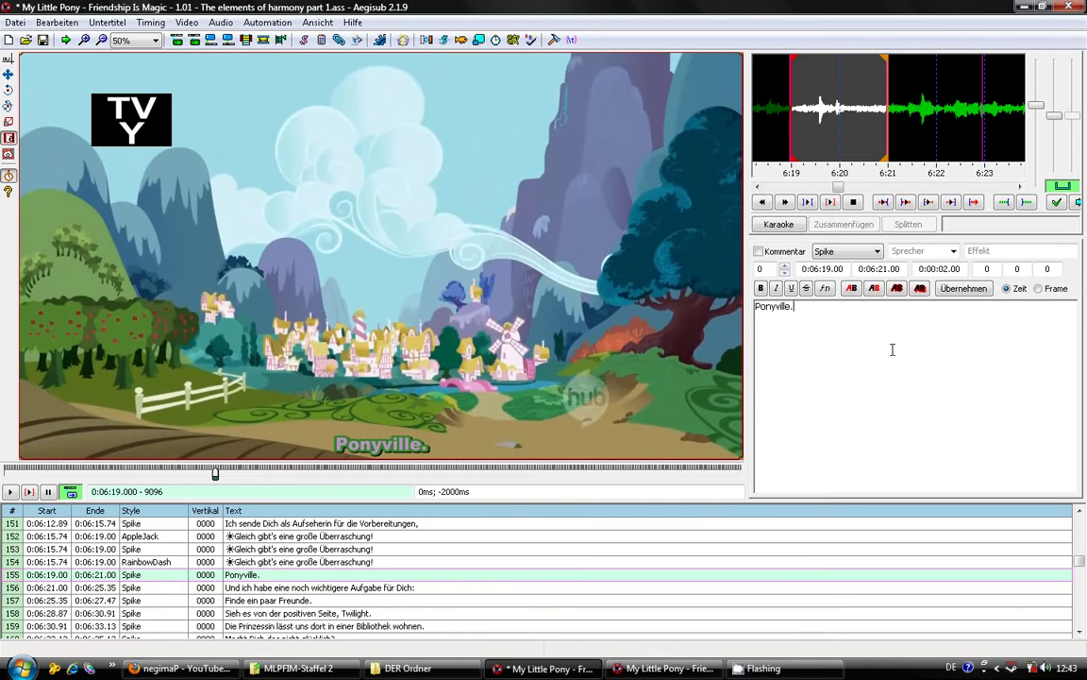
pyautogui.click(7, 89)
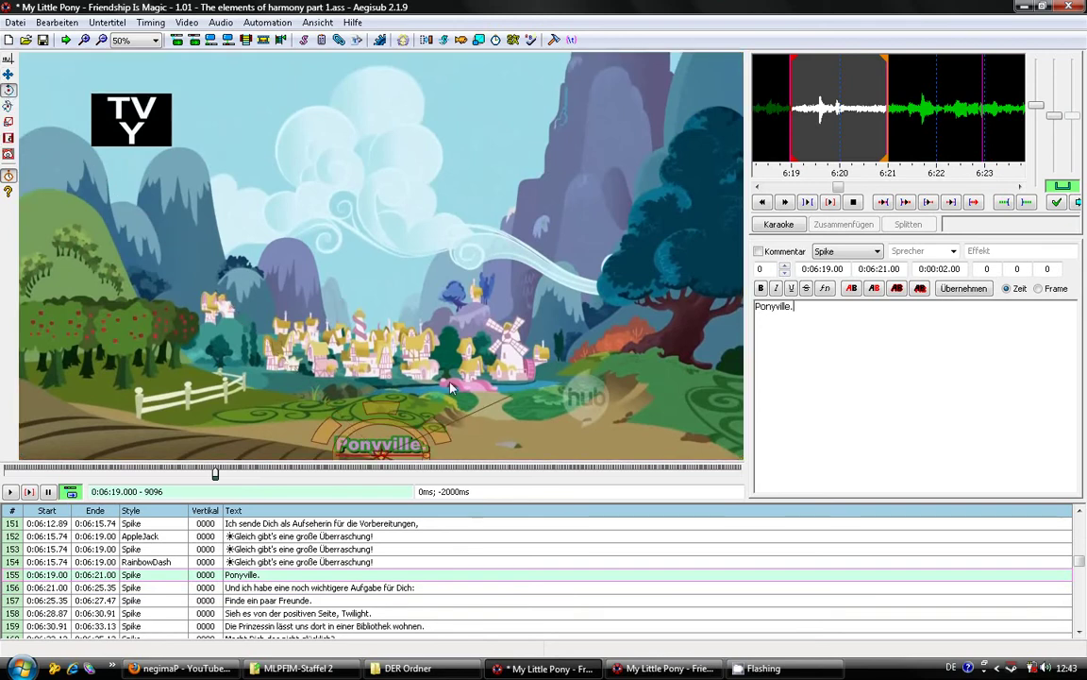
pyautogui.moveTo(422, 302); pyautogui.dragTo(368, 270)
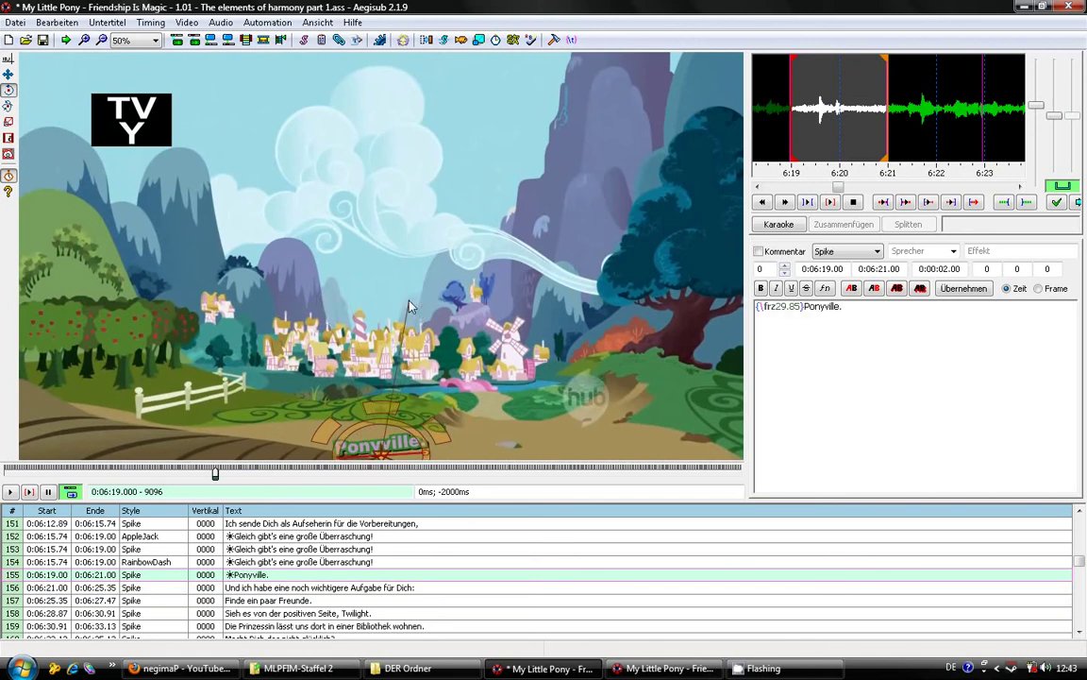
pyautogui.click(7, 75)
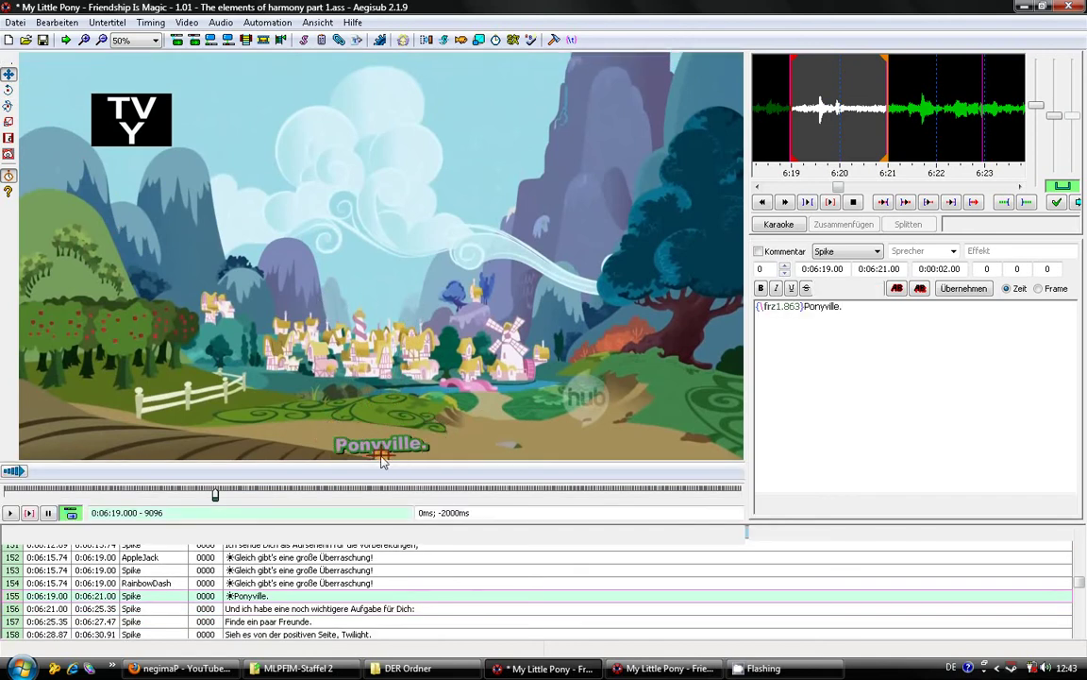
pyautogui.moveTo(345, 415); pyautogui.dragTo(357, 286)
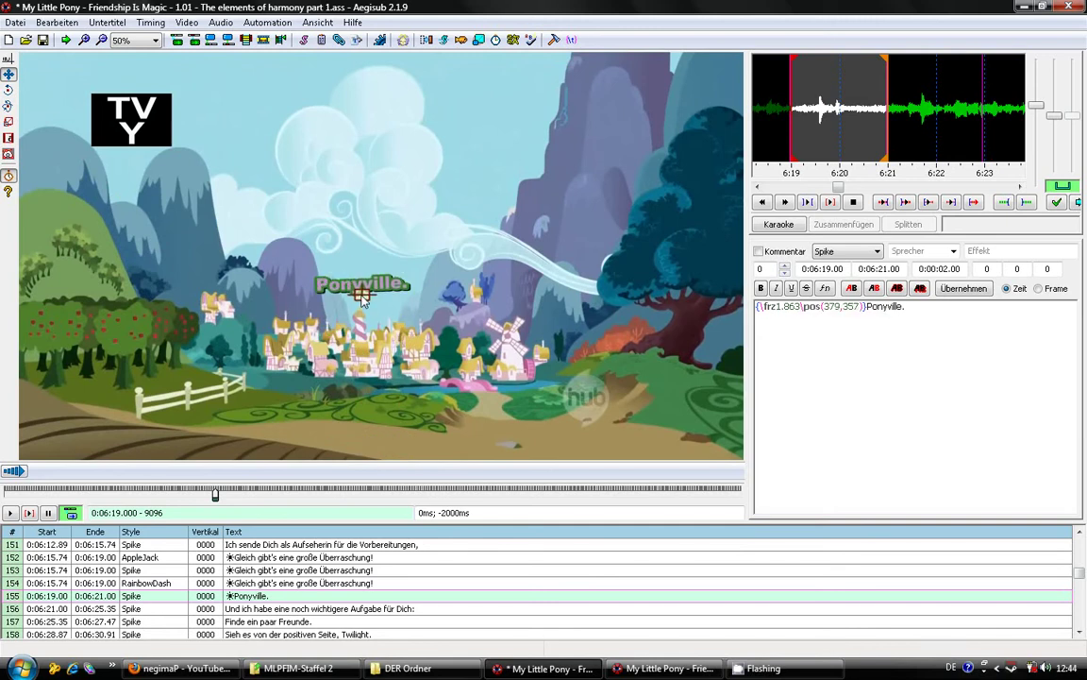
# - Rotate the "Ponyville." subtitle to \frz66.918, try wrapping the rotation in a \t( ) transform tag and play the result
pyautogui.click(8, 89)
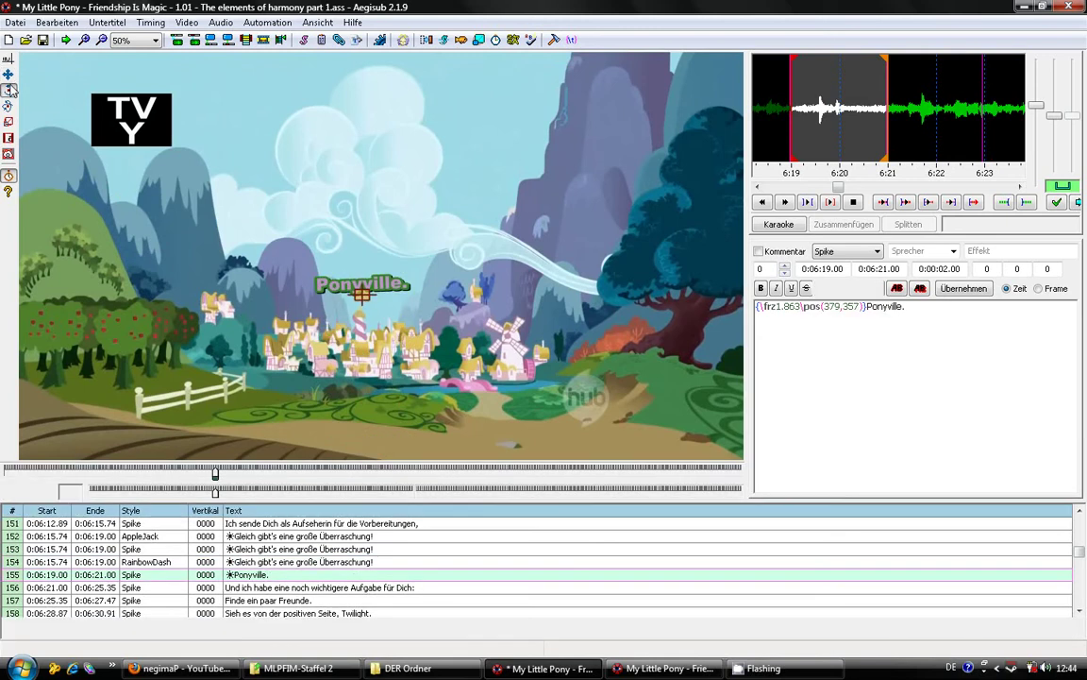
pyautogui.moveTo(502, 183); pyautogui.dragTo(260, 121)
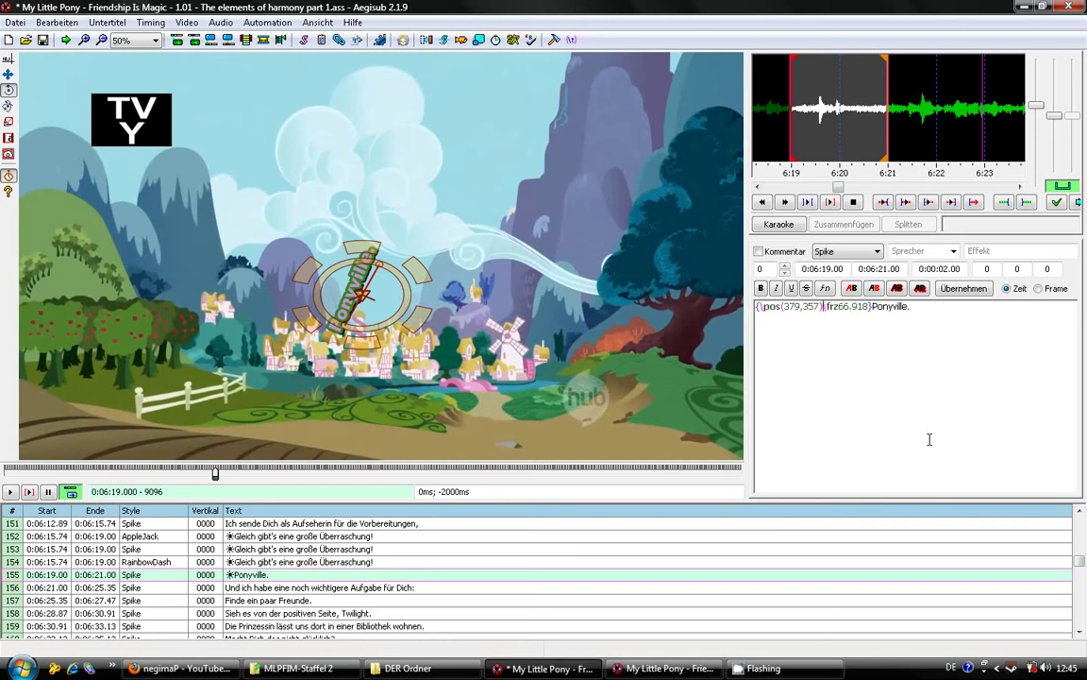
pyautogui.write('(\\')
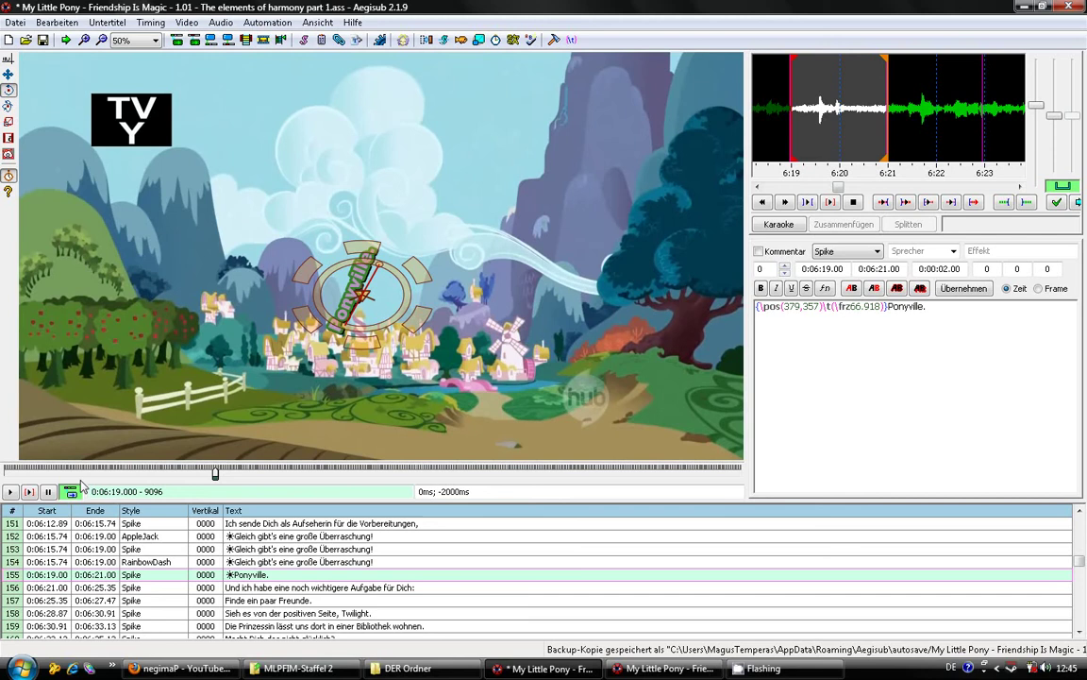
pyautogui.click(10, 491)
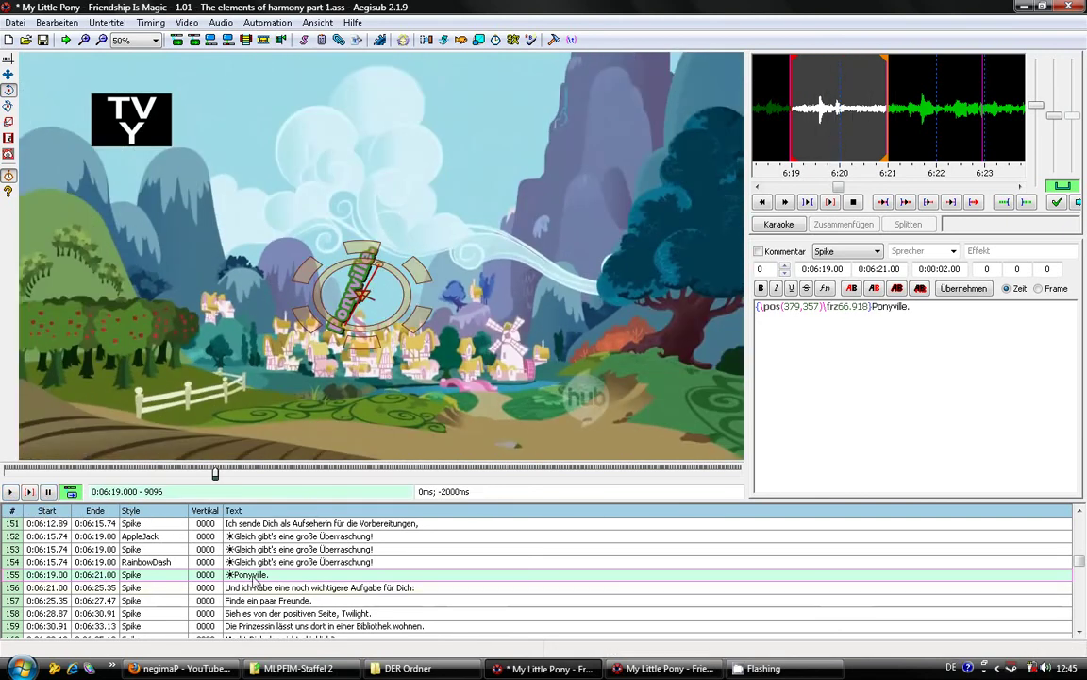
pyautogui.click(241, 572)
# - Close the Hearts and Hooves Day script and find the Hurricane Fluttershy script in the MLPFIM-Staffel 2 folder
pyautogui.moveTo(671, 667)
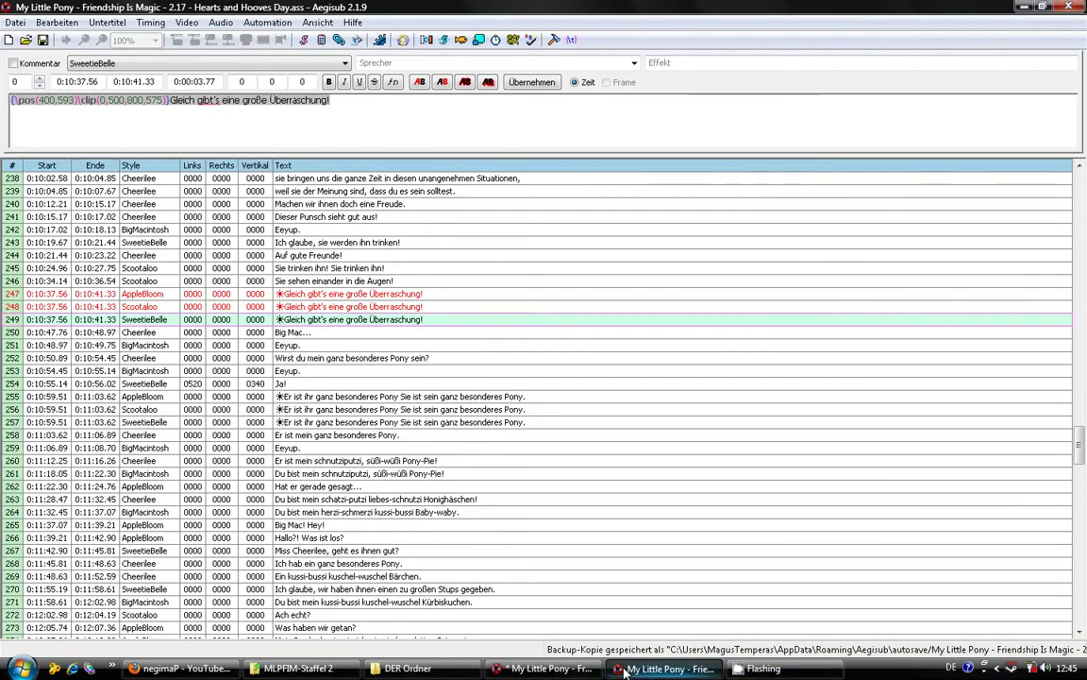
pyautogui.click(704, 599)
pyautogui.click(406, 668)
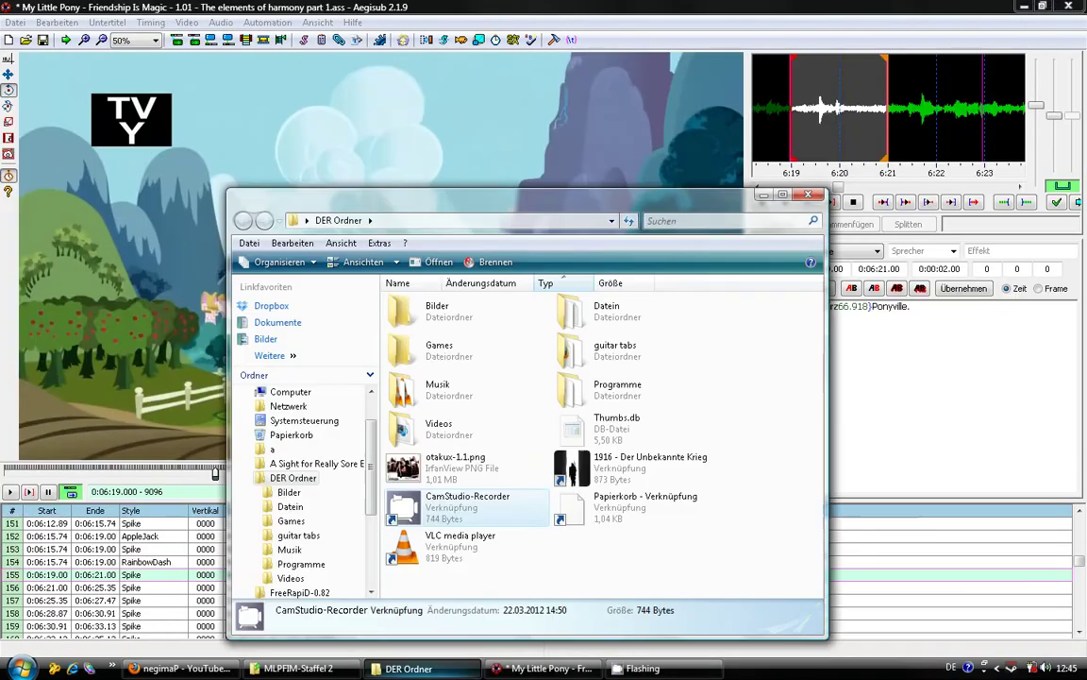
pyautogui.click(297, 668)
pyautogui.scroll(-2, 396, 179)
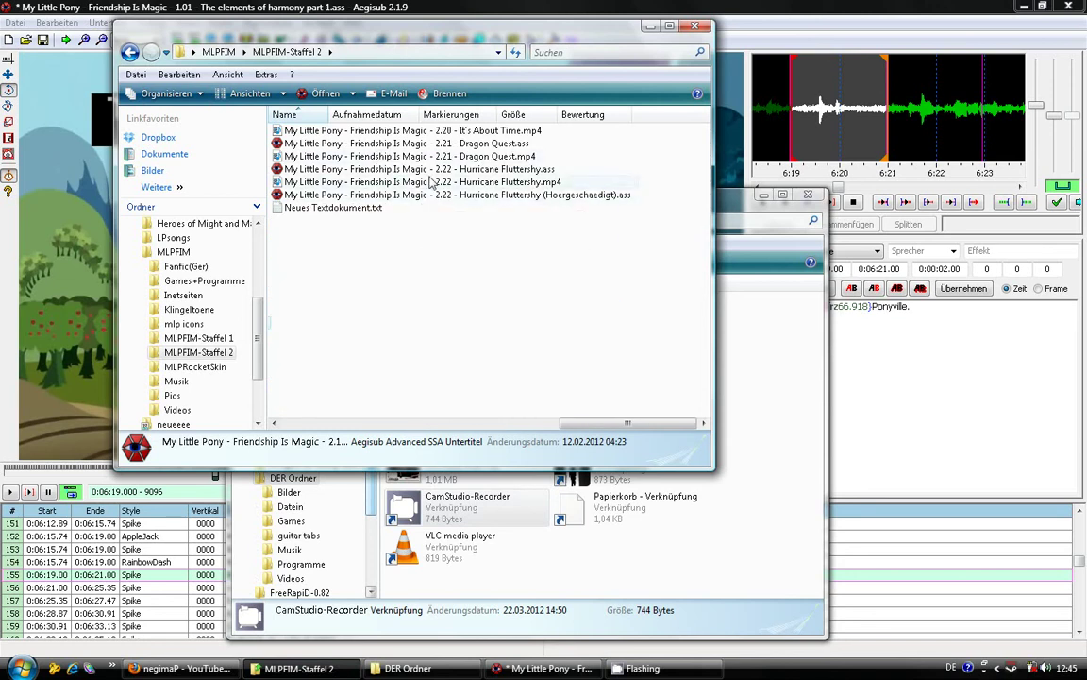
# - Look through the dialogue lines of My Little Pony - Friendship Is Magic - 2.22 - Hurricane Fluttershy.ass in Notepad++, declining the pending plugin actions, and close it
pyautogui.rightClick(390, 170)
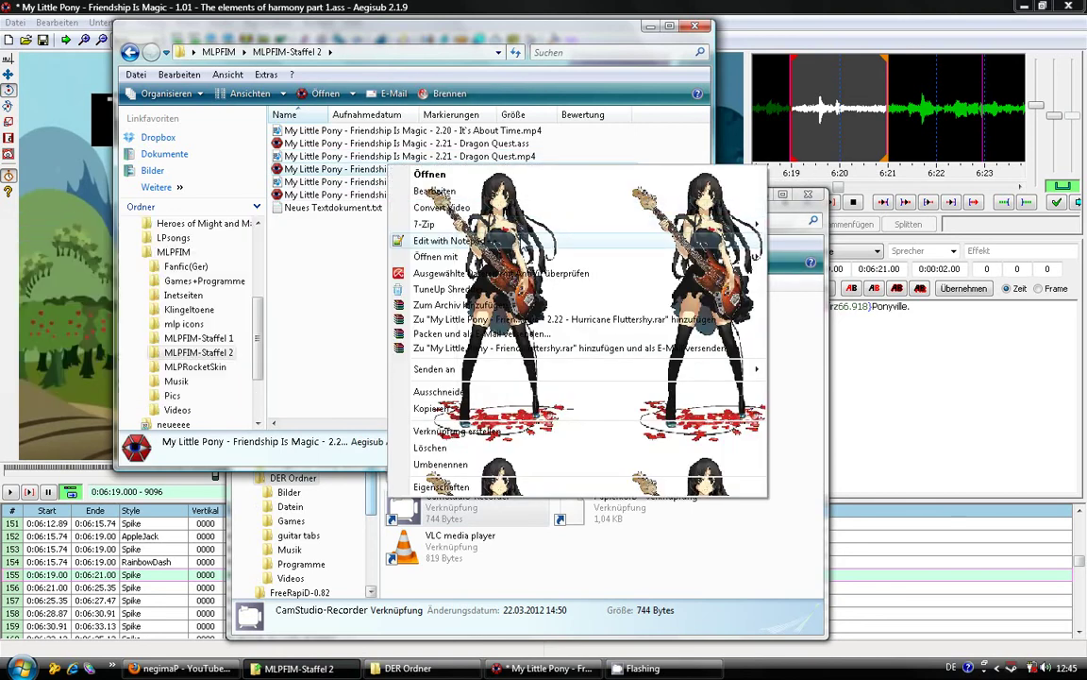
pyautogui.click(524, 244)
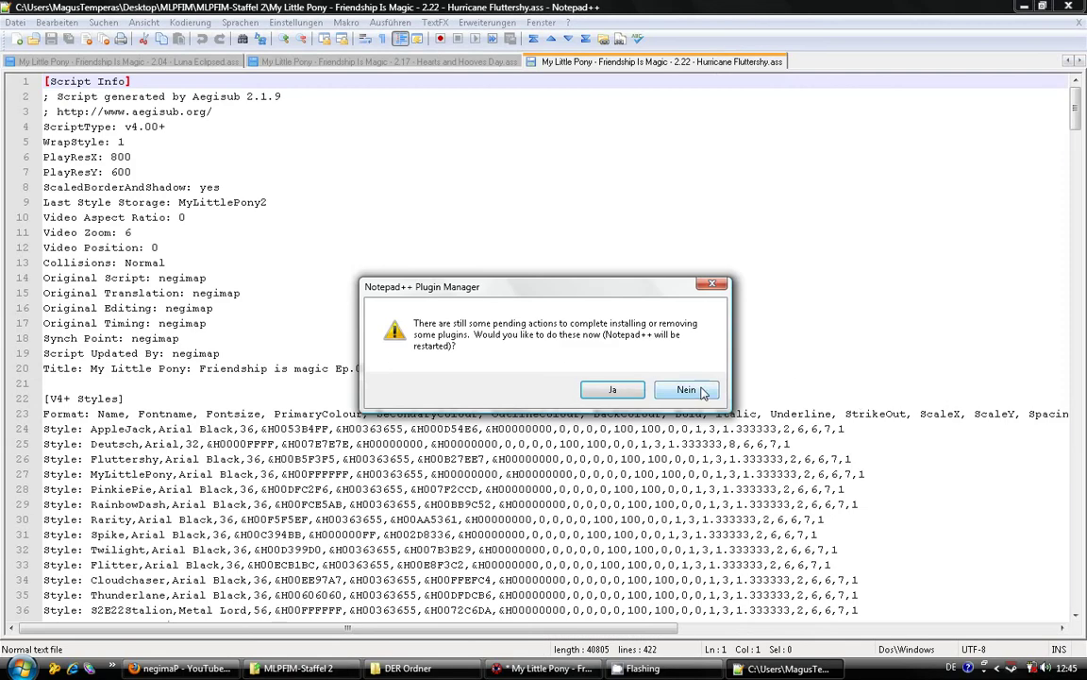
pyautogui.click(686, 390)
pyautogui.scroll(-20, 700, 396)
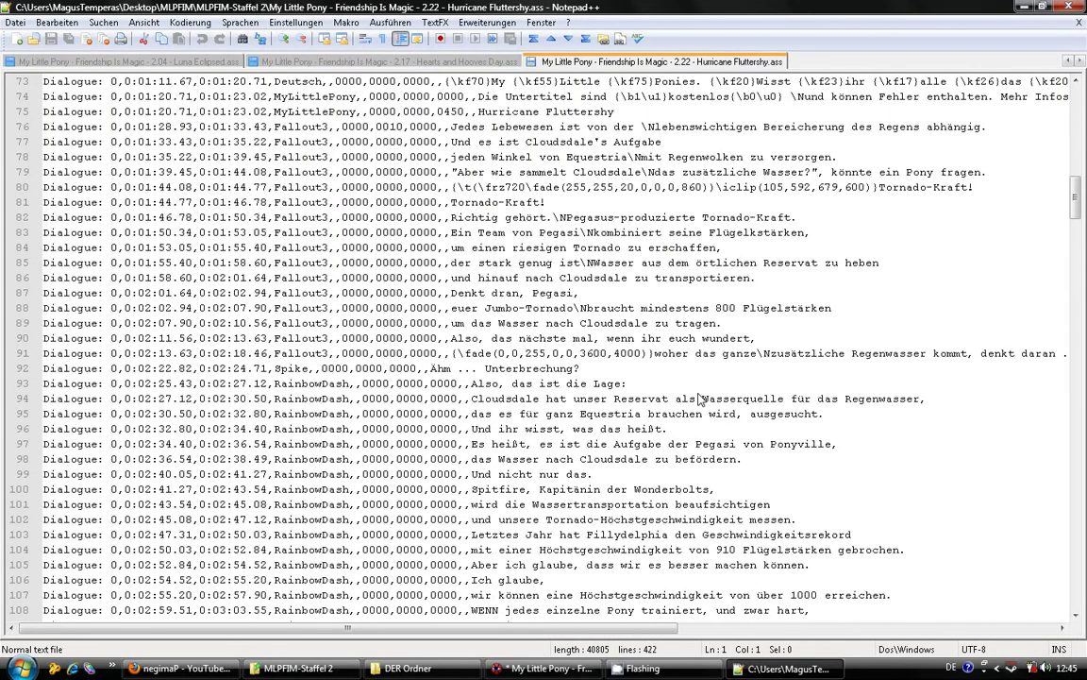
pyautogui.hotkey('alt', 'F4')
# - Open the Hurricane Fluttershy script in Aegisub and examine the override tags of line 35, "Tornado-Kraft!"
pyautogui.doubleClick(430, 169)
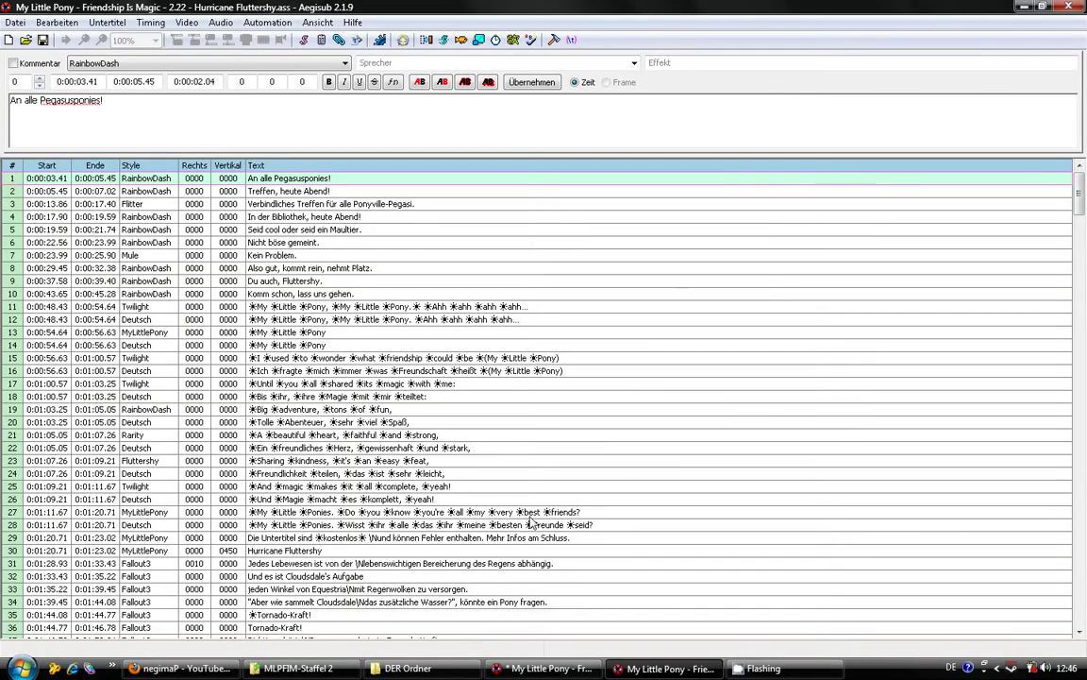
pyautogui.scroll(-15, 532, 522)
pyautogui.scroll(3, 531, 522)
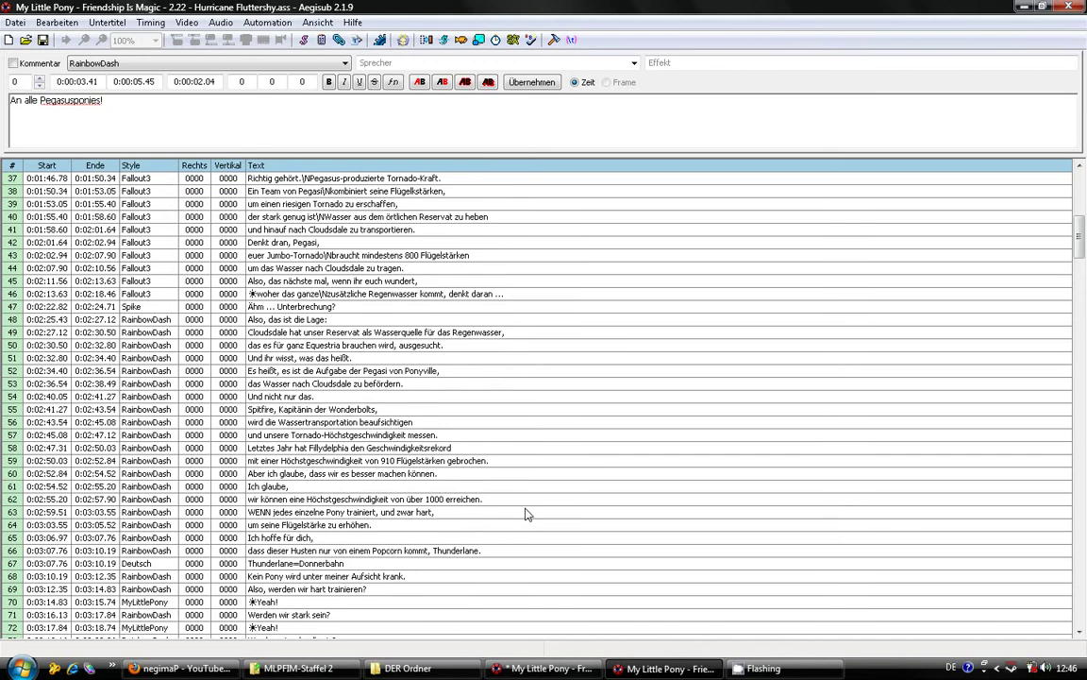
pyautogui.scroll(3, 527, 514)
pyautogui.click(329, 269)
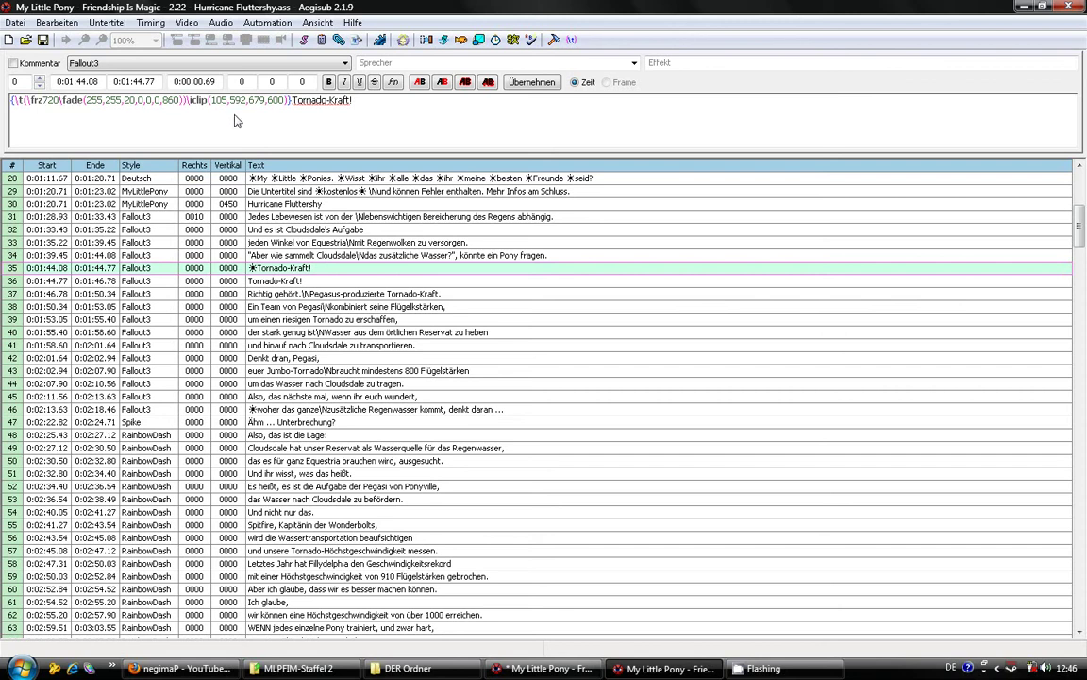
# - Switch back to The elements of harmony part 1 script and set line 155's rotation tag to \frz720
pyautogui.hotkey('alt', 'Tab')
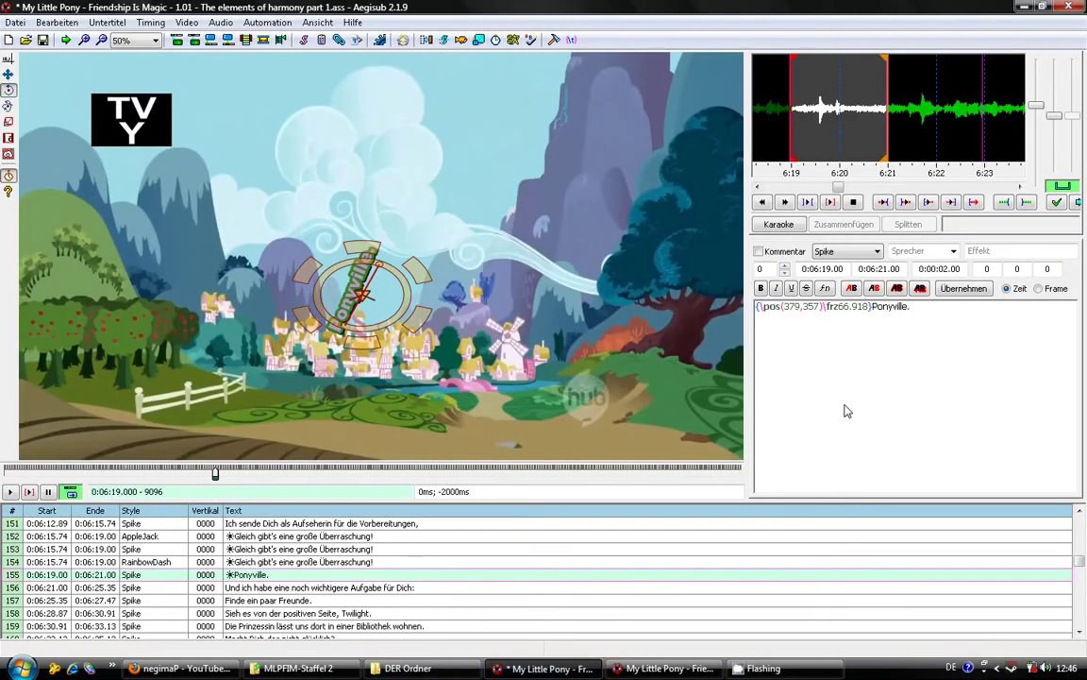
pyautogui.click(857, 308)
pyautogui.press('BackSpace')
pyautogui.press('Delete')
pyautogui.press('Delete')
pyautogui.press('BackSpace')
pyautogui.press('BackSpace')
pyautogui.press('BackSpace')
pyautogui.write('20')
pyautogui.write('7')
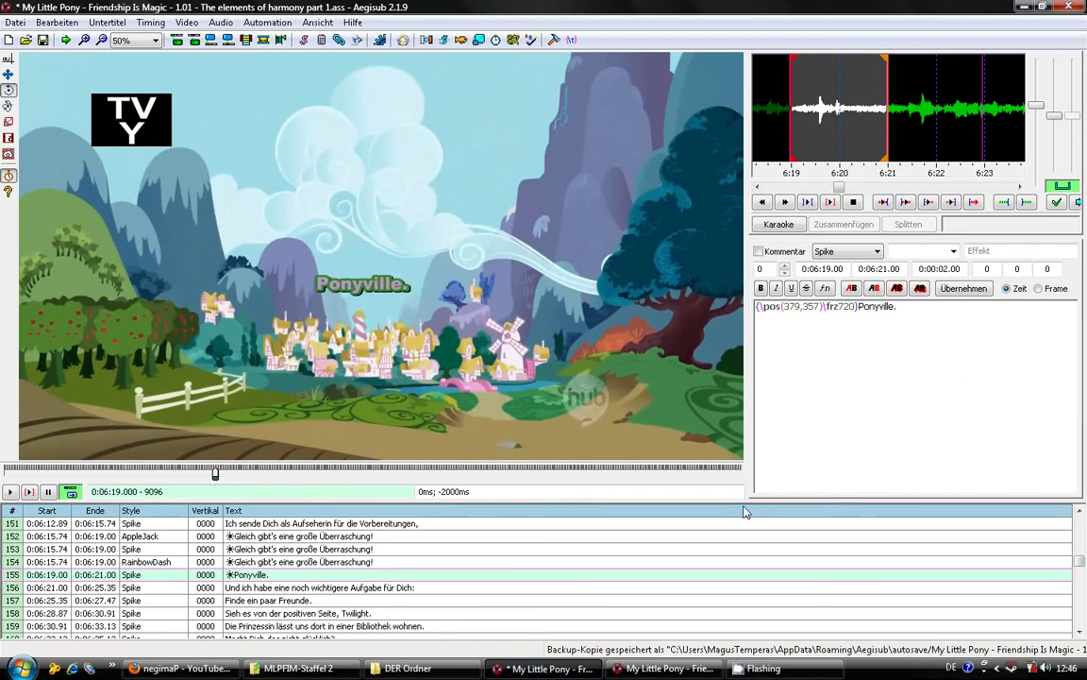
# - Reselect line 155, activate the standard video tool and play the video from that line to check the subtitle
pyautogui.click(323, 586)
pyautogui.click(323, 574)
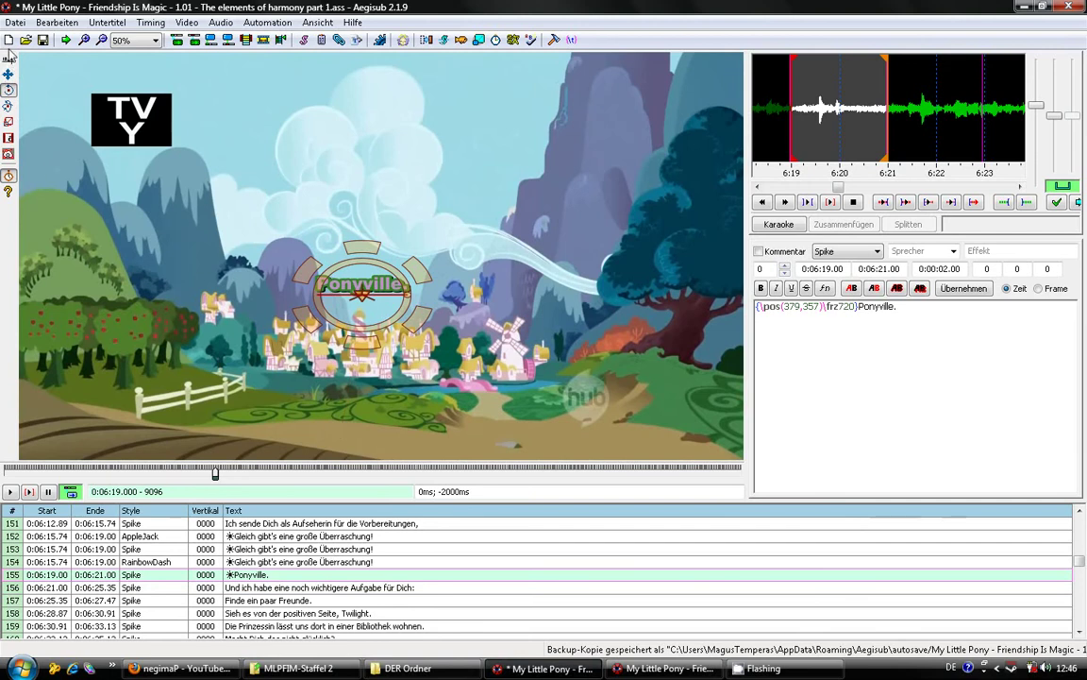
pyautogui.click(8, 58)
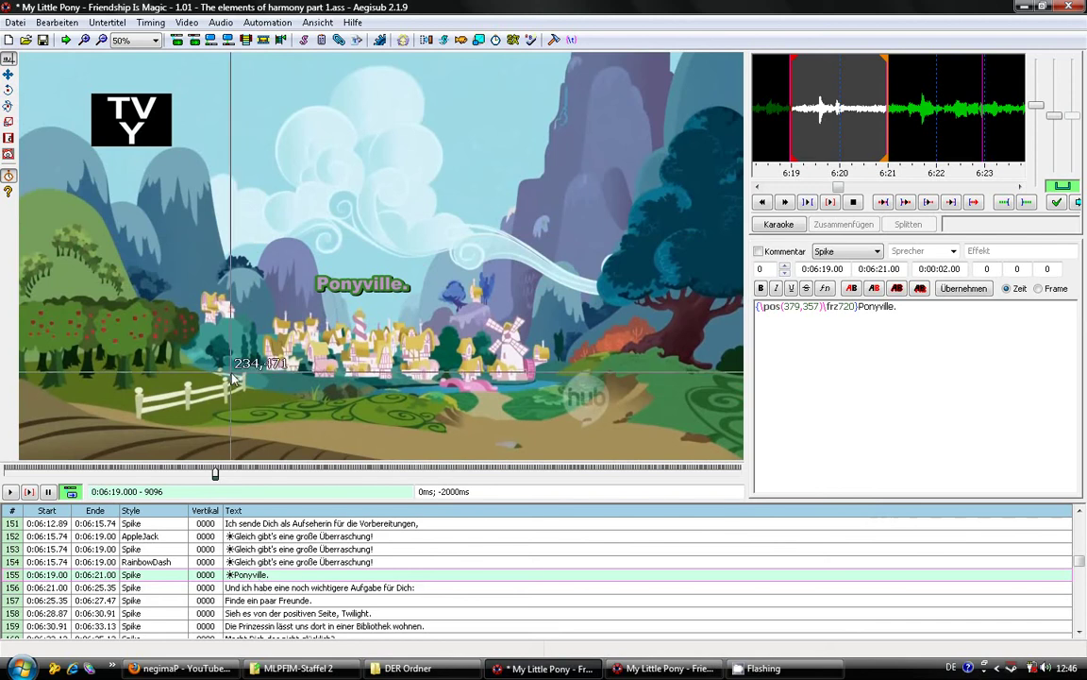
pyautogui.click(10, 492)
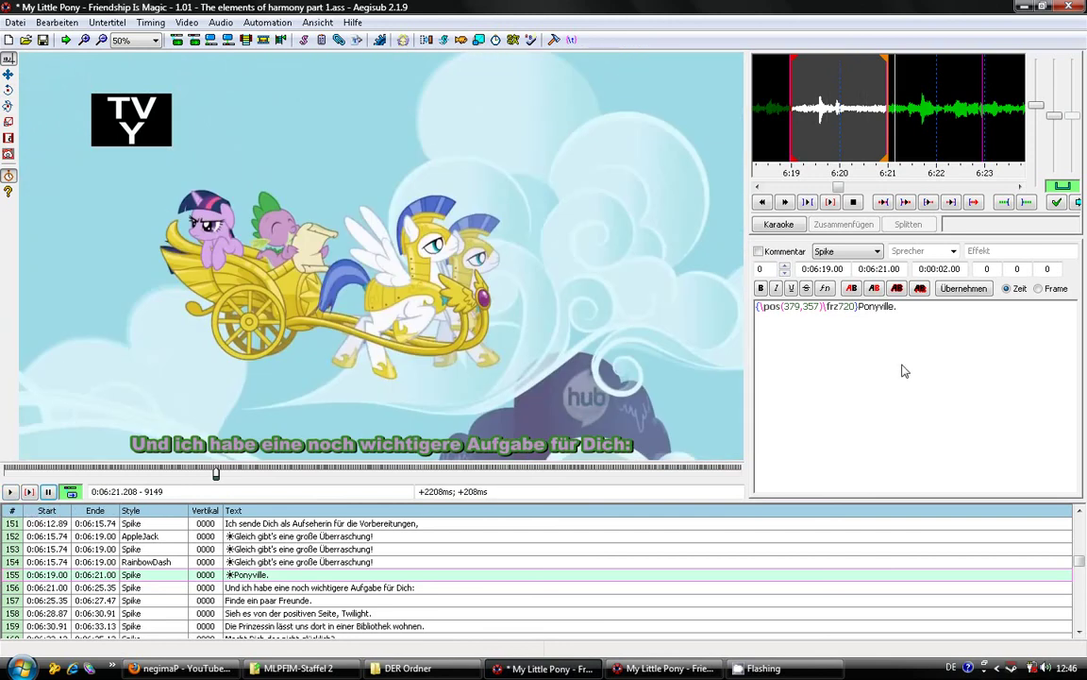
# - Wrap line 155's rotation in a transform tag so it reads {\pos(379,357)\t(\frz720)}Ponyville., and commit the line
pyautogui.click(828, 311)
pyautogui.press('Left')
pyautogui.press('Left')
pyautogui.write('(')
pyautogui.press('Right')
pyautogui.press('Right')
pyautogui.press('Right')
pyautogui.press('Right')
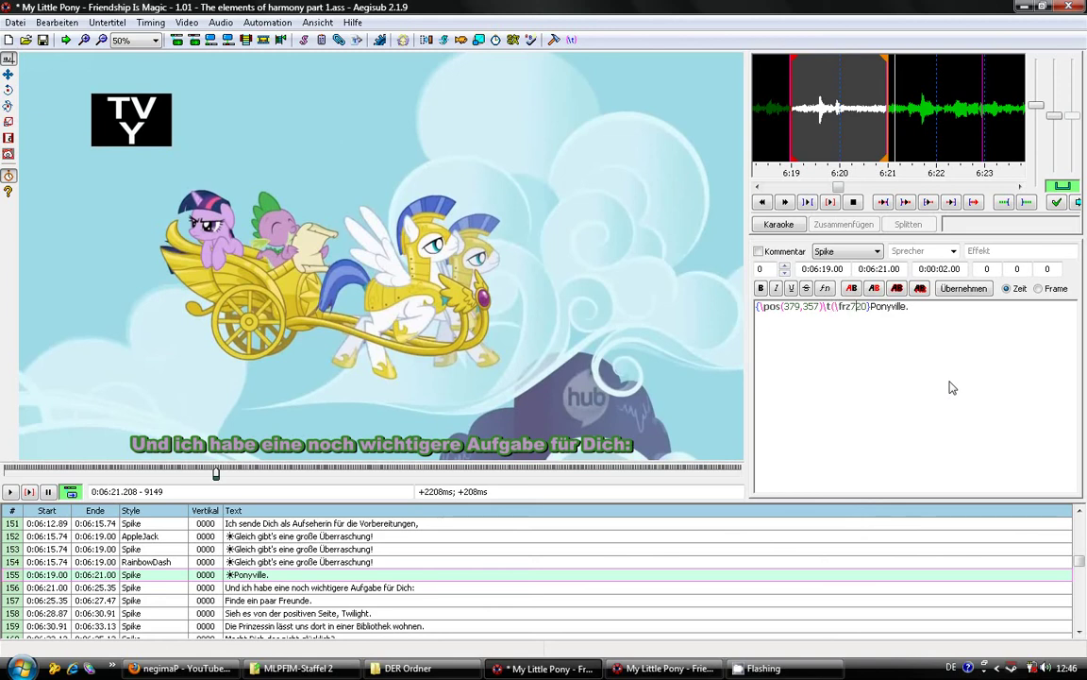
pyautogui.write(')')
pyautogui.press('Return')
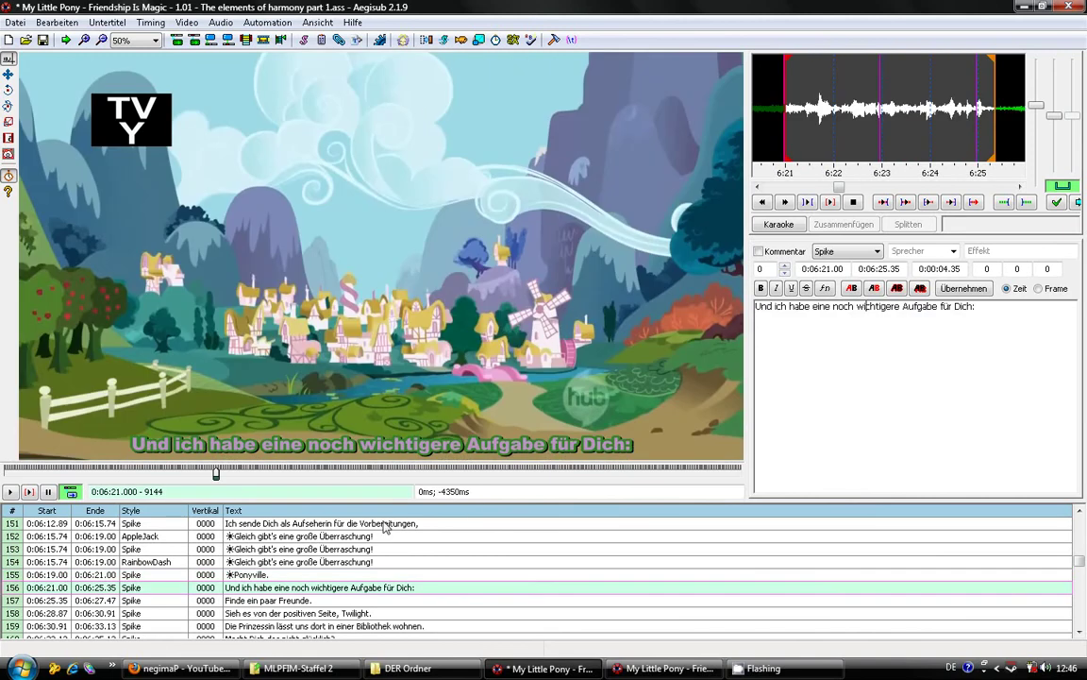
# - Extend line 155's end time to 0:06:31.40 in the audio display and commit the timing
pyautogui.click(348, 575)
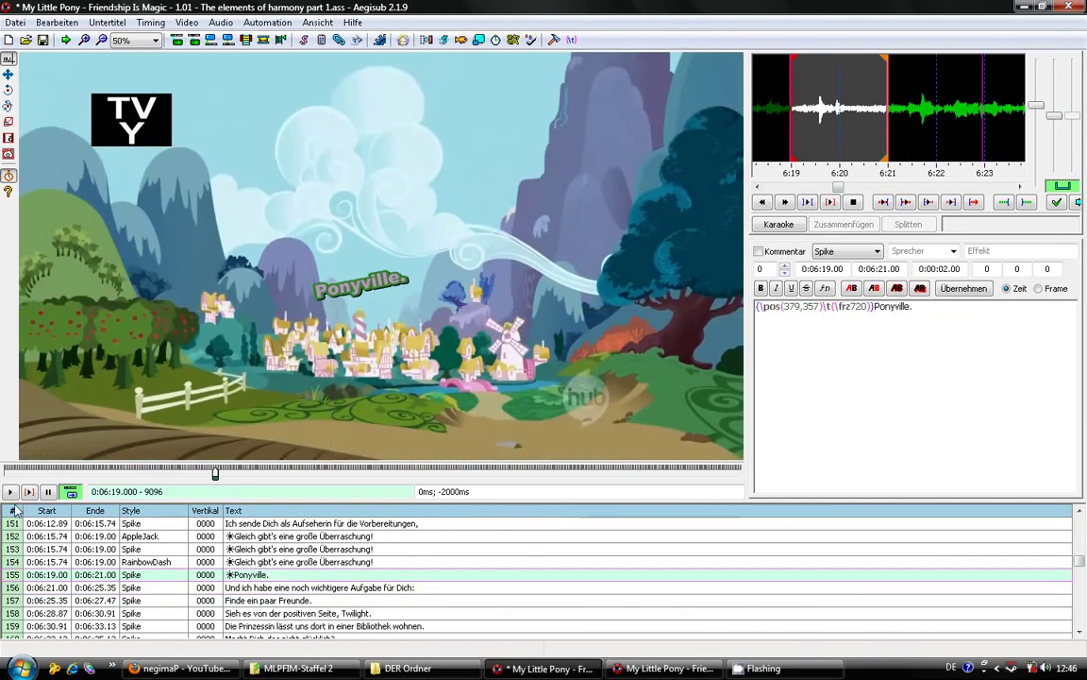
pyautogui.moveTo(1016, 158); pyautogui.dragTo(1086, 132)
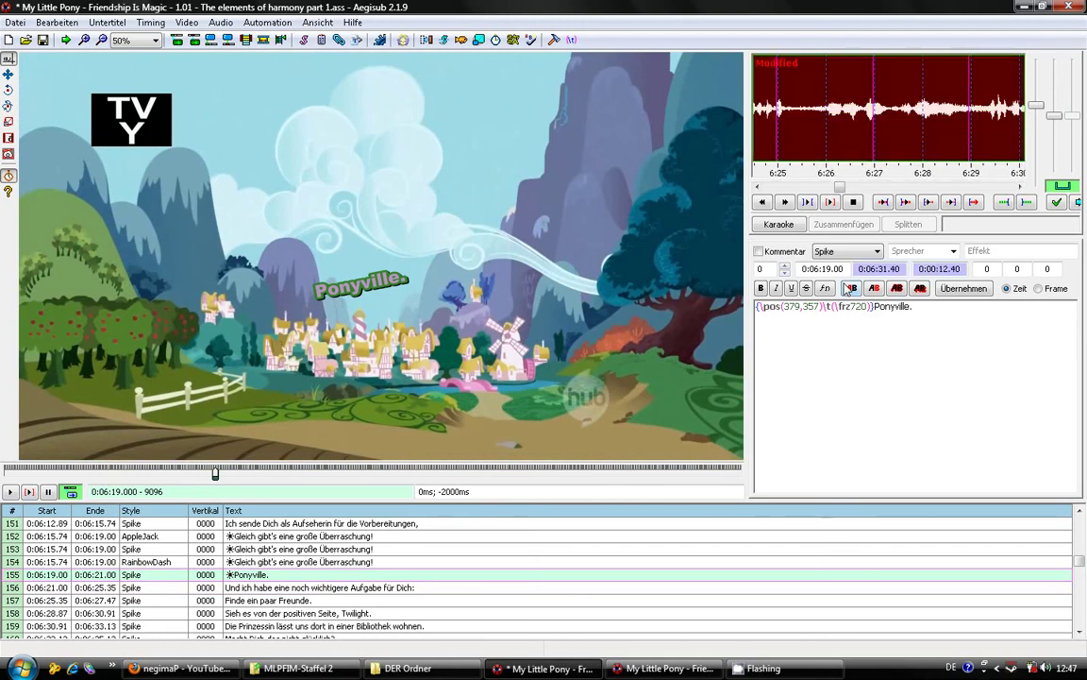
pyautogui.press('Return')
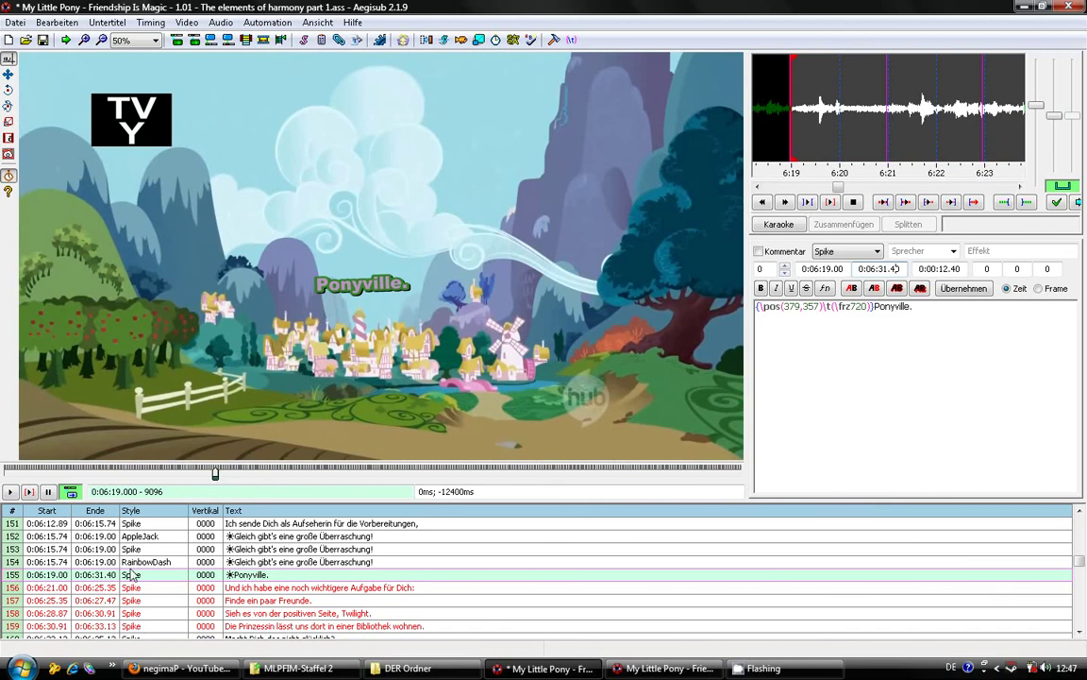
# - Play the video from the start of line 155 to watch the rotating subtitle, and stop the playback
pyautogui.moveTo(264, 563); pyautogui.dragTo(264, 578)
pyautogui.click(264, 576)
pyautogui.click(9, 492)
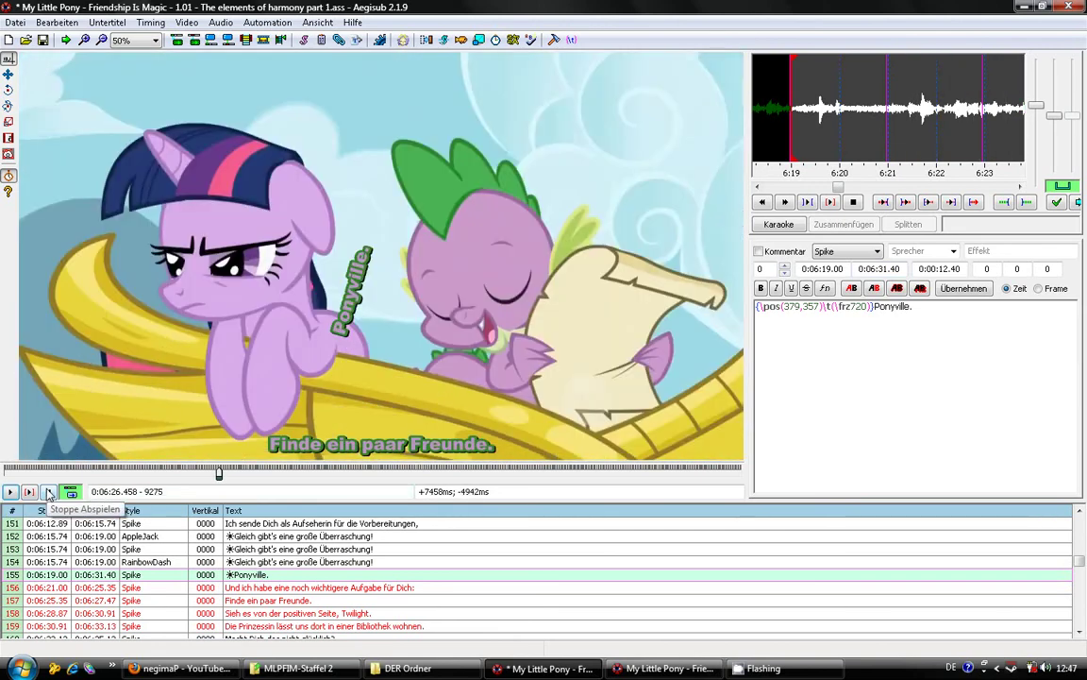
pyautogui.click(48, 492)
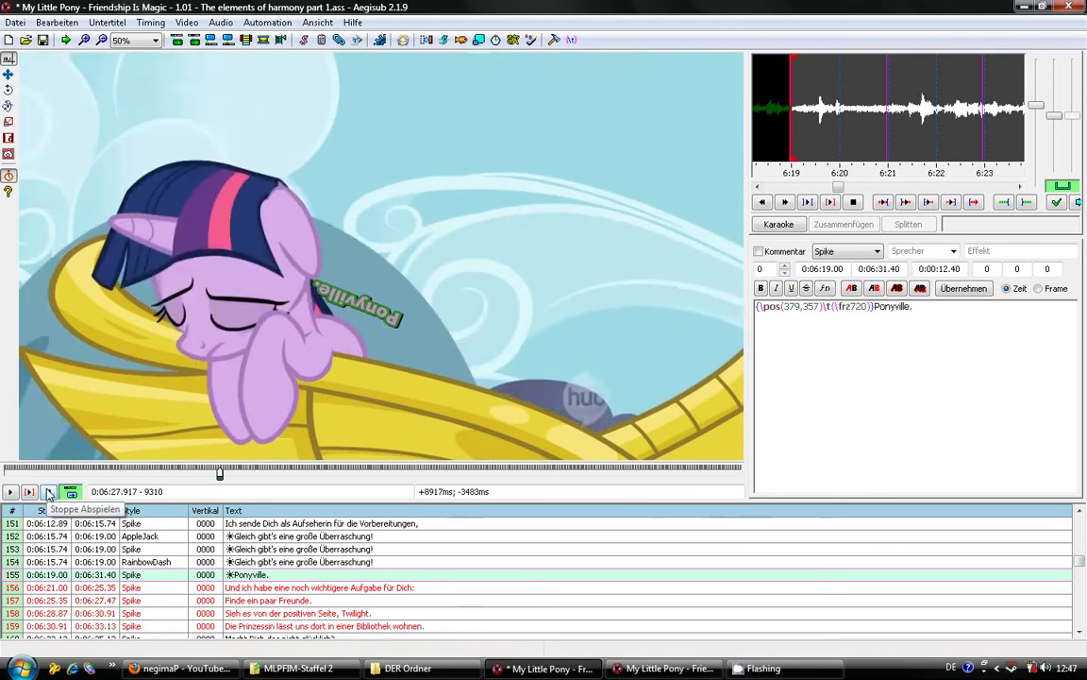
# - Remove the \t(\frz720) transform from line 155, keeping only the \pos(379,357) tag before the text
pyautogui.click(267, 548)
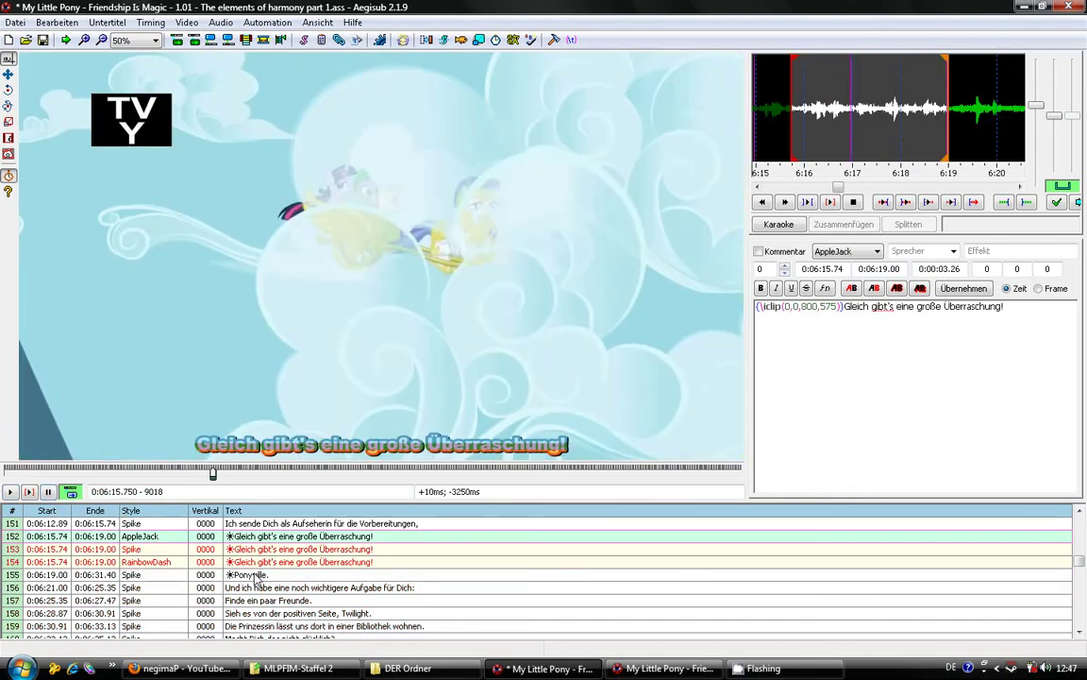
pyautogui.click(253, 575)
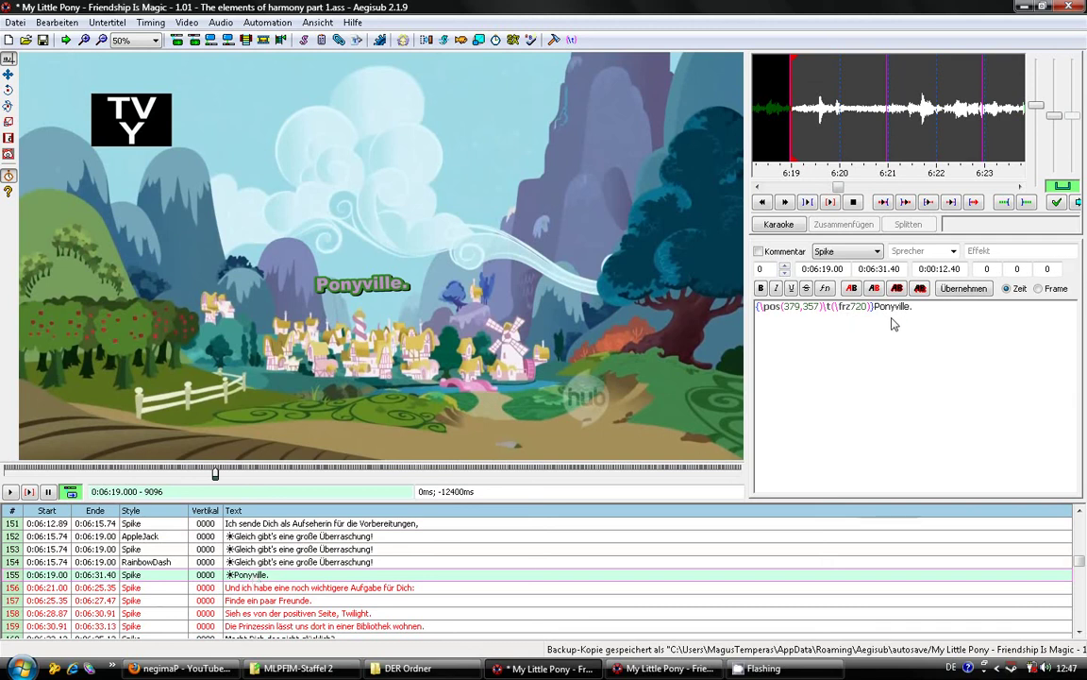
pyautogui.moveTo(867, 307); pyautogui.dragTo(832, 306)
pyautogui.press('BackSpace')
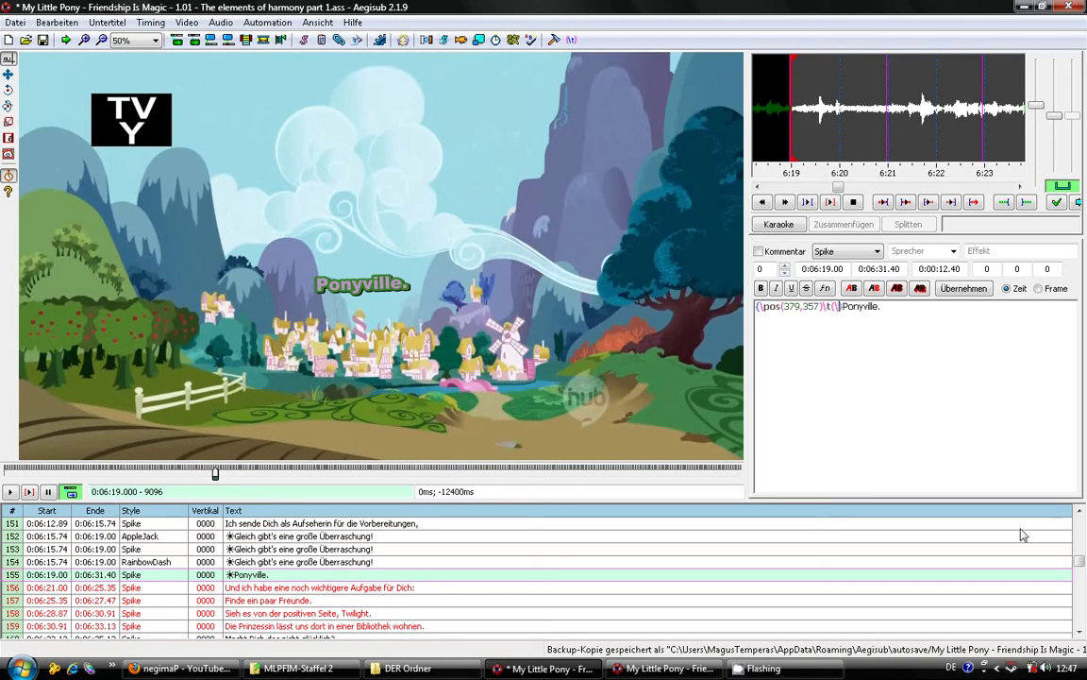
pyautogui.press('BackSpace')
pyautogui.press('BackSpace')
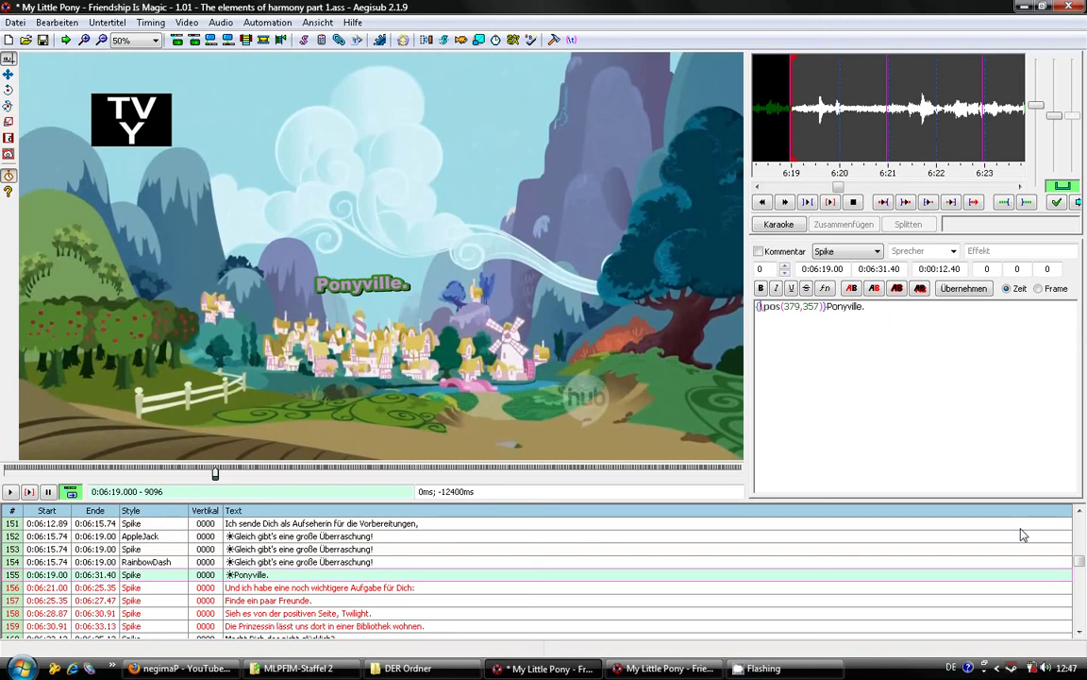
# - Try wrapping line 155's position tag in a transform as {\t(\pos(379,357))}Ponyville., and play the committed line to test it
pyautogui.write('(')
pyautogui.write(')')
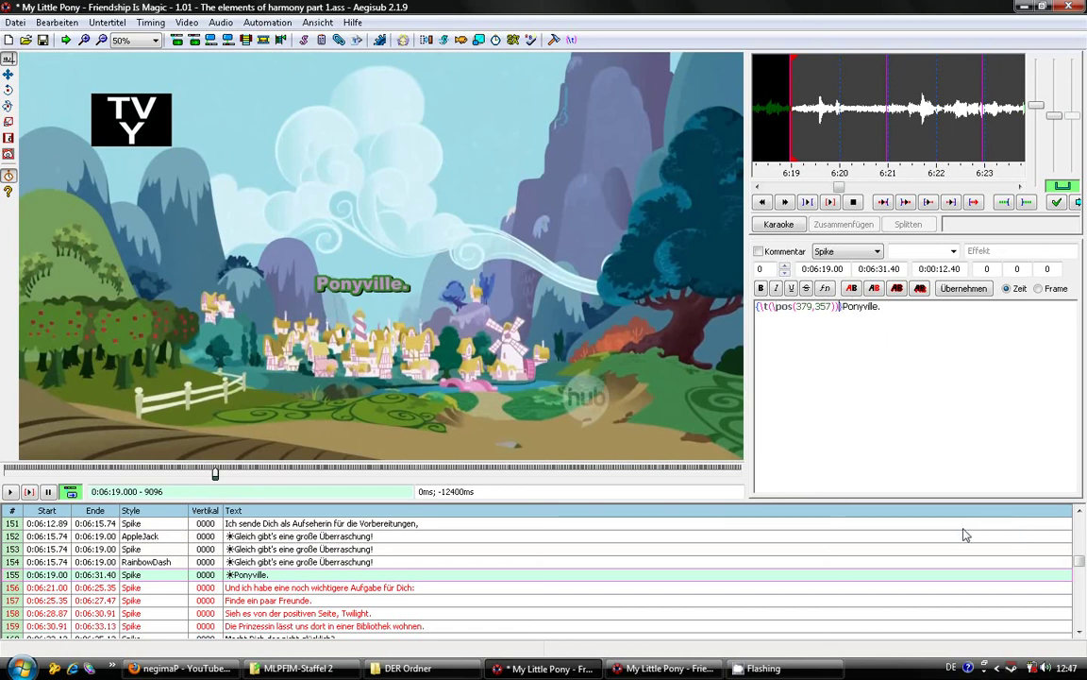
pyautogui.press('Return')
pyautogui.click(292, 577)
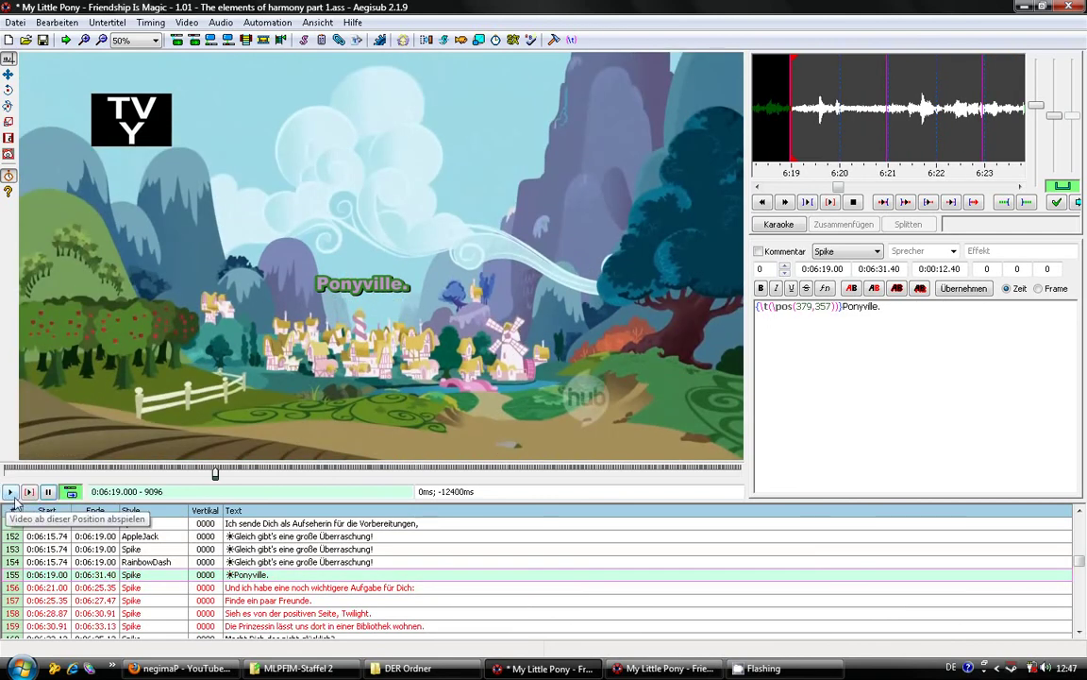
pyautogui.click(11, 493)
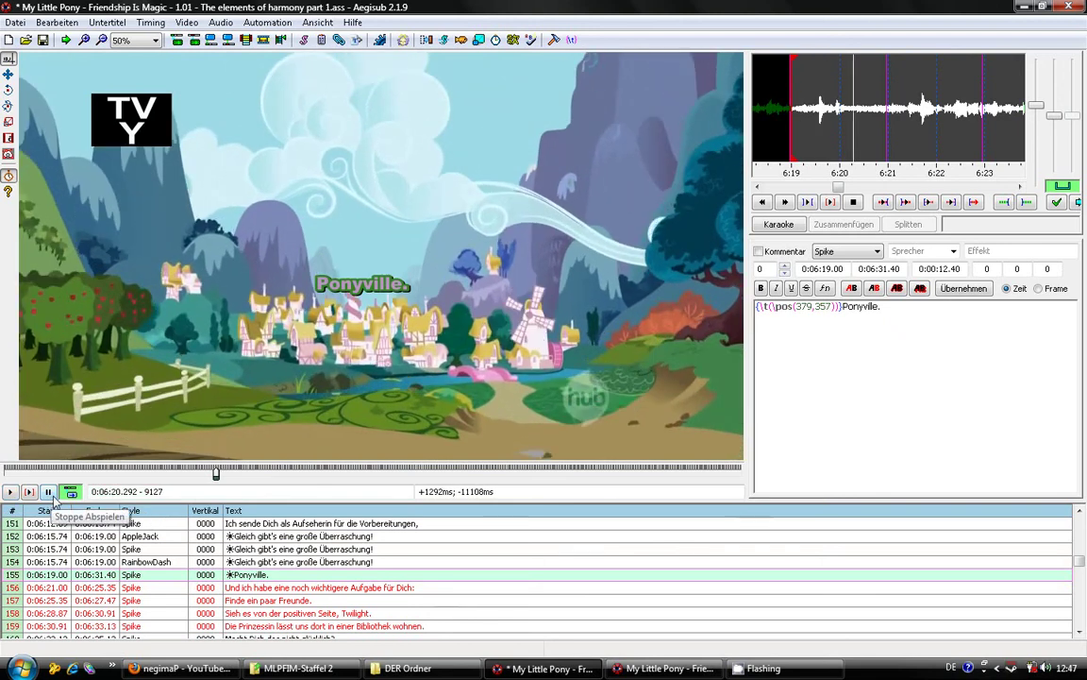
# - Replace line 155's override tags with {\move(0,0,300,600)} before Ponyville., and commit the line
pyautogui.moveTo(840, 307); pyautogui.dragTo(760, 284)
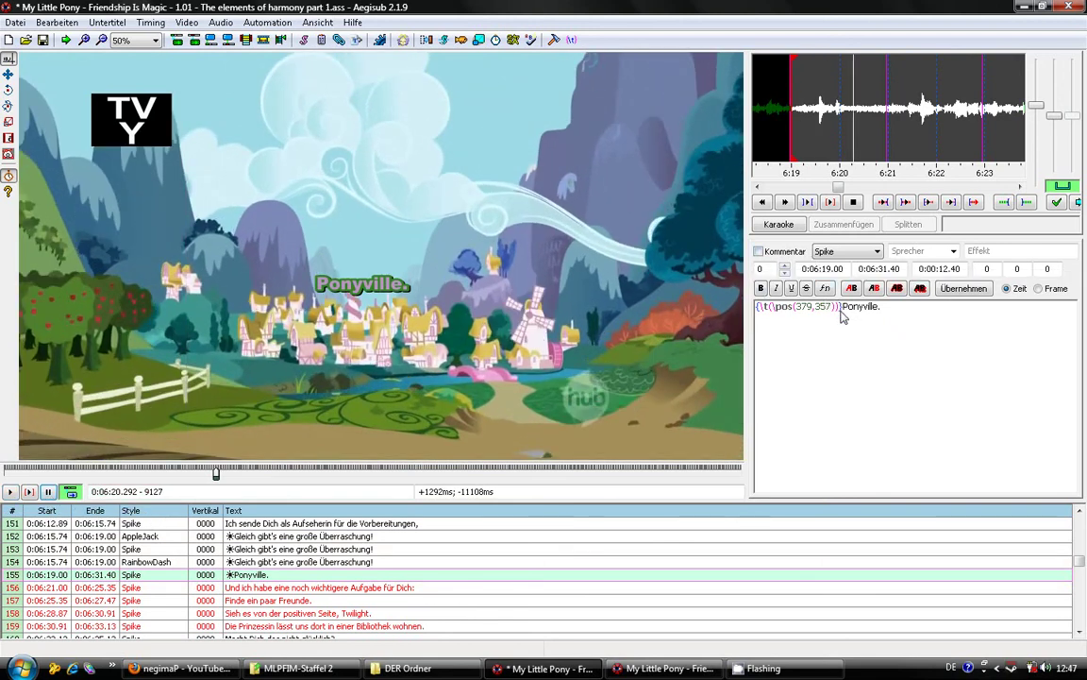
pyautogui.press('BackSpace')
pyautogui.write('\\')
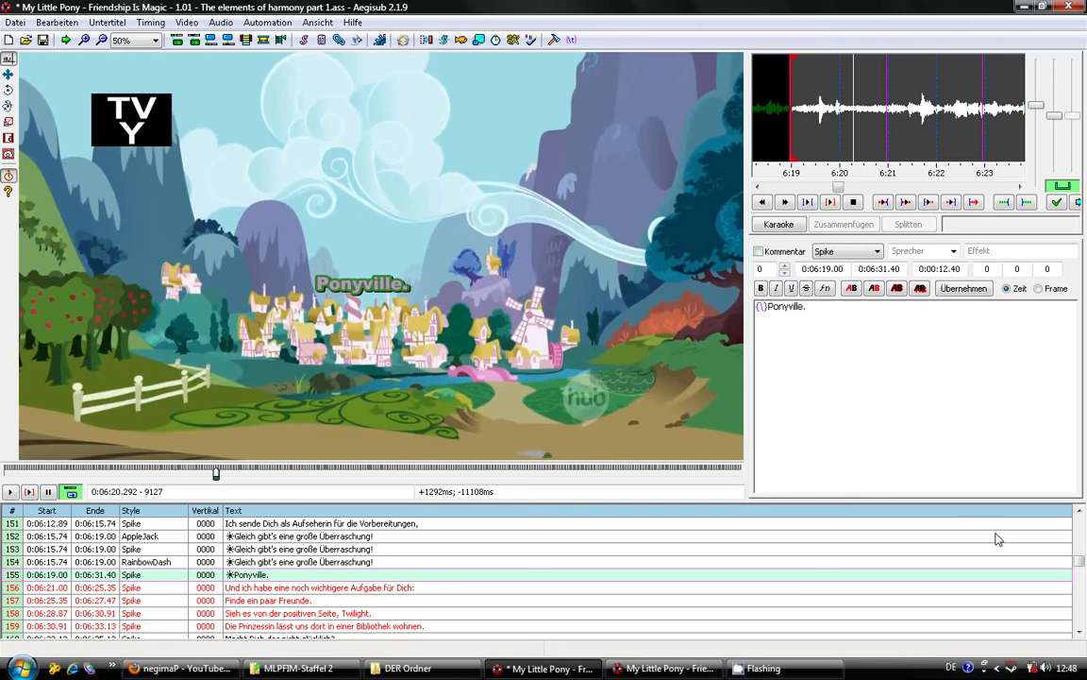
pyautogui.write('move()')
pyautogui.press('Left')
pyautogui.write('0,0,300,')
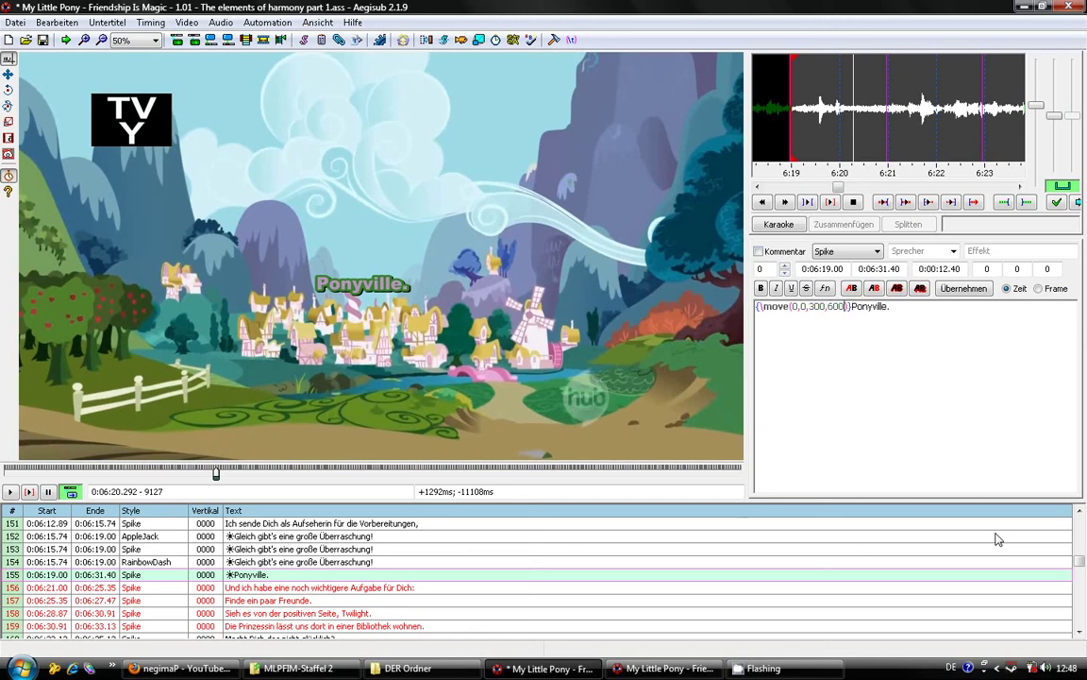
pyautogui.press('Return')
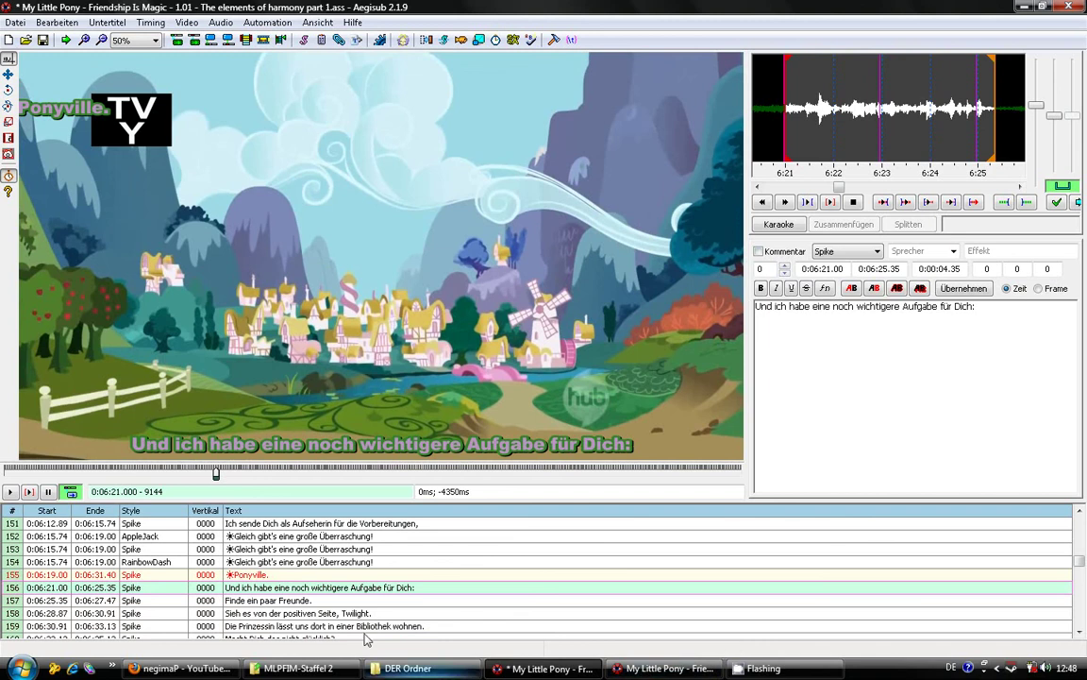
# - Play the video from the start of line 155 to watch the moving subtitle, and stop the playback
pyautogui.click(247, 574)
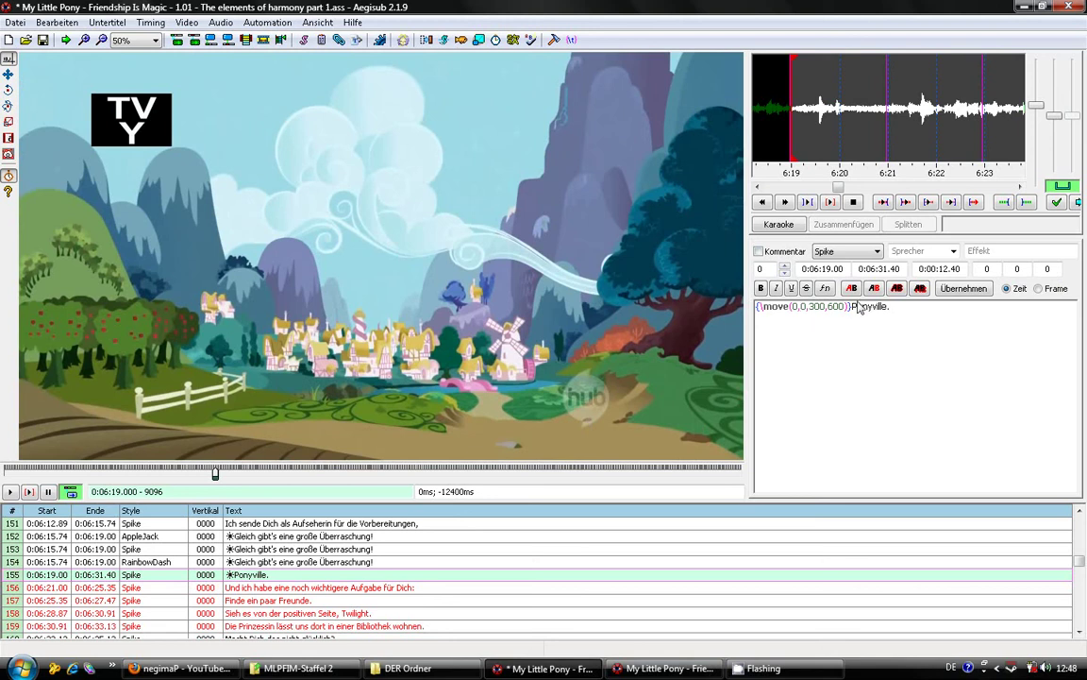
pyautogui.click(11, 492)
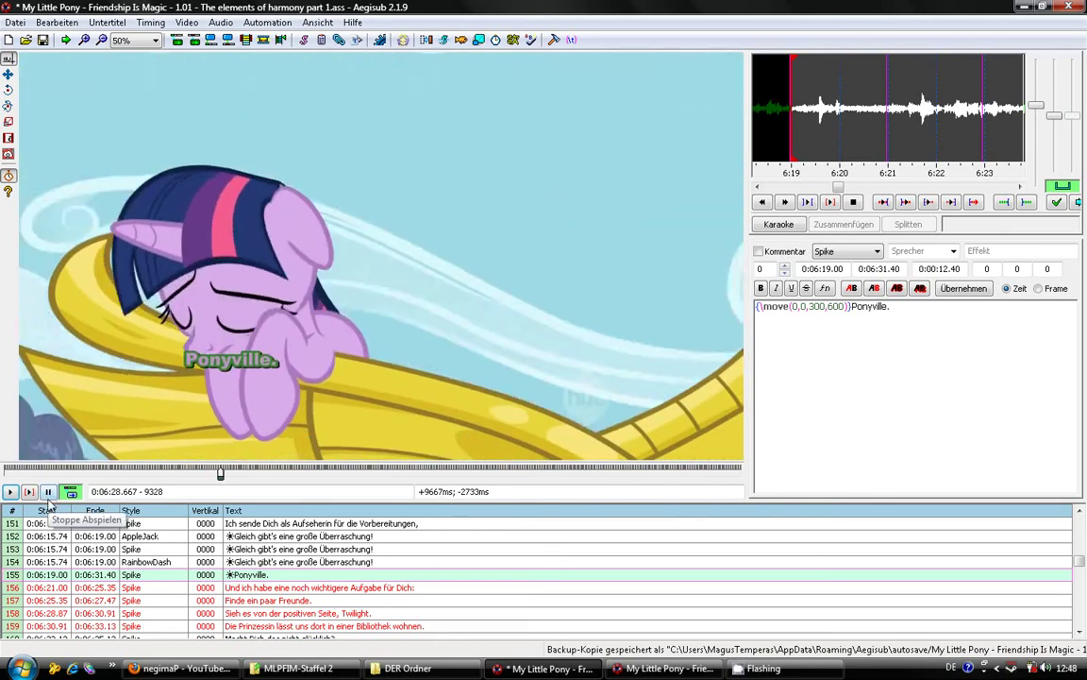
pyautogui.click(47, 492)
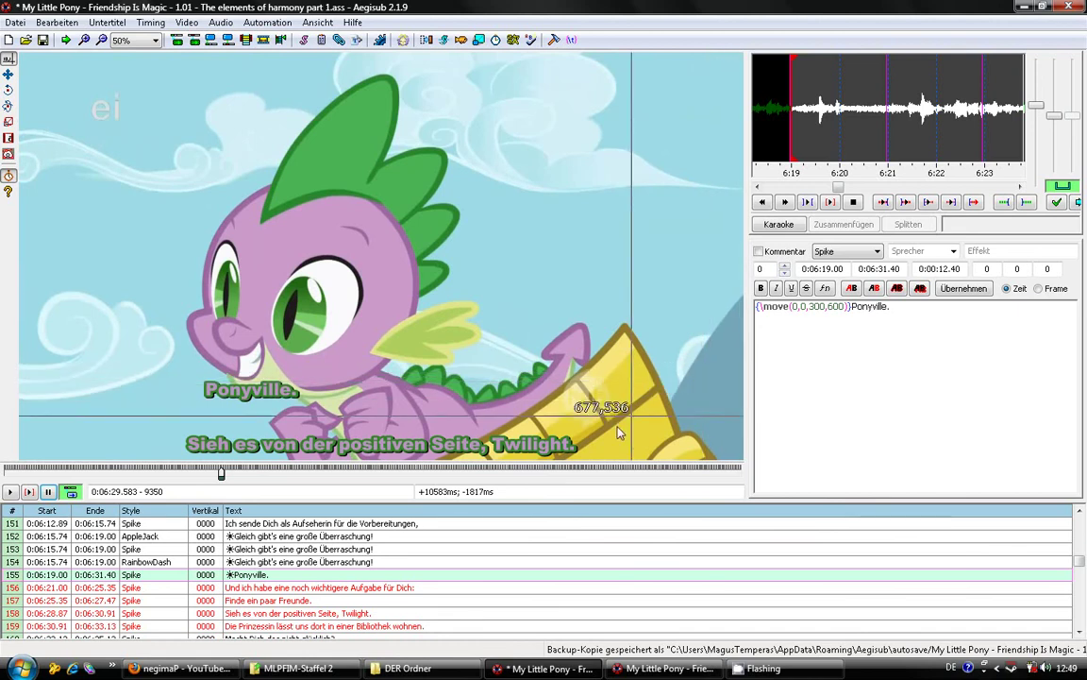
# - View the override tags of the Tornado-Kraft! line in the Hurricane Fluttershy subtitle window, and return to The elements of harmony file
pyautogui.scroll(-1, 417, 548)
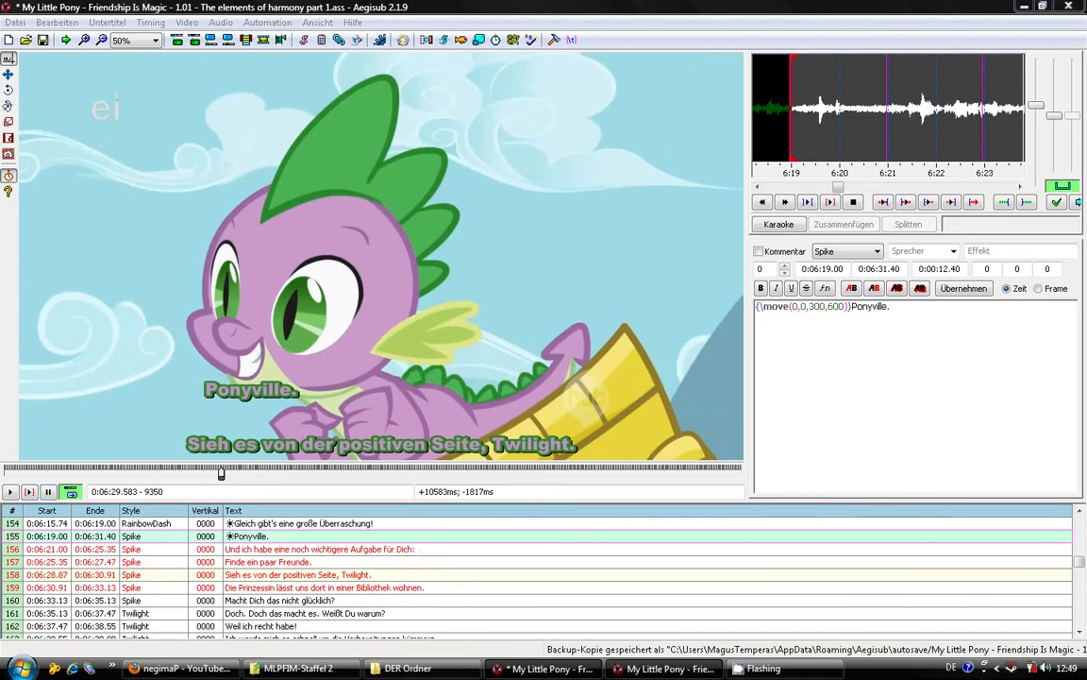
pyautogui.hotkey('alt', 'Tab')
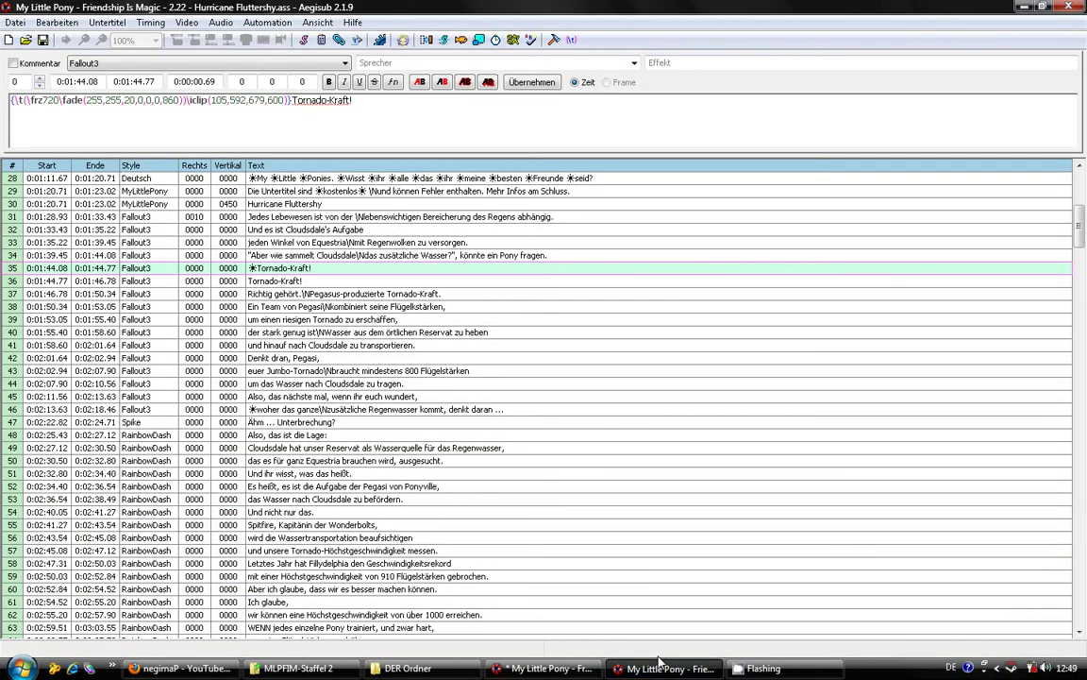
pyautogui.click(553, 671)
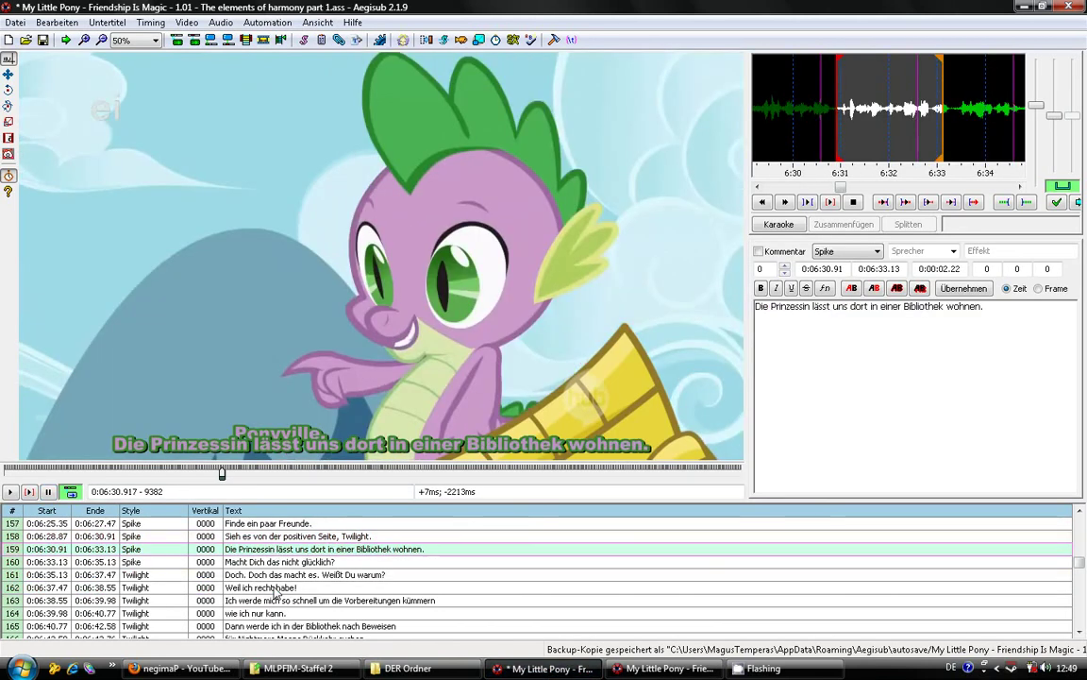
# - Browse the subtitle lines before Ponyville., previewing several of them such as lines 117 and 137, and reselect line 155
pyautogui.scroll(-1, 276, 592)
pyautogui.scroll(14, 275, 592)
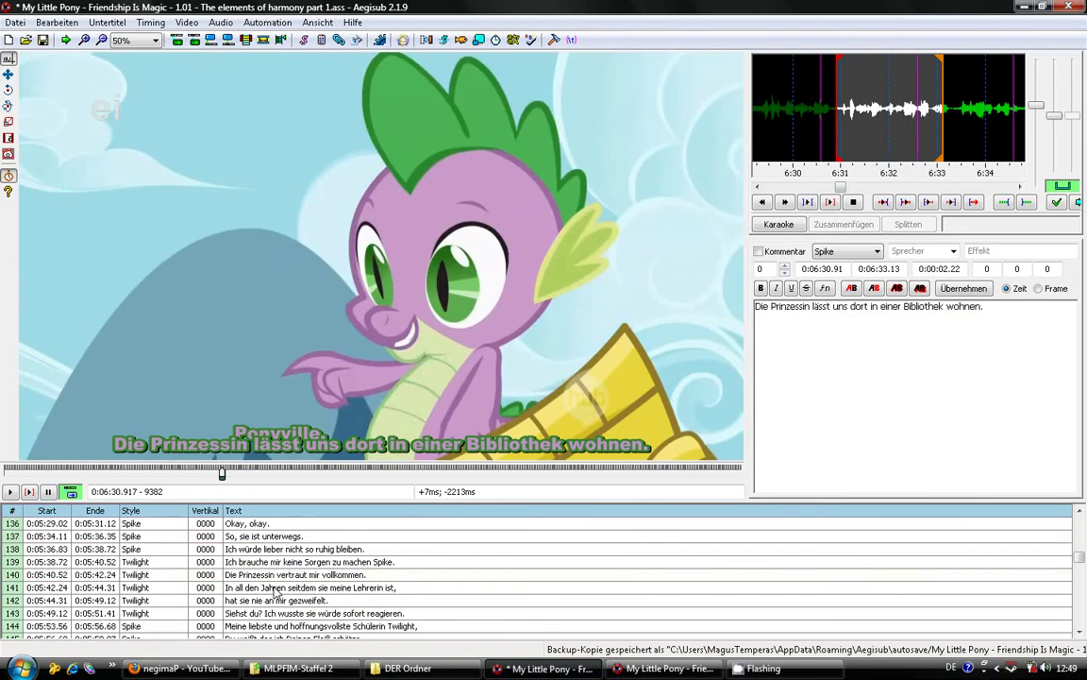
pyautogui.click(276, 587)
pyautogui.scroll(2, 275, 588)
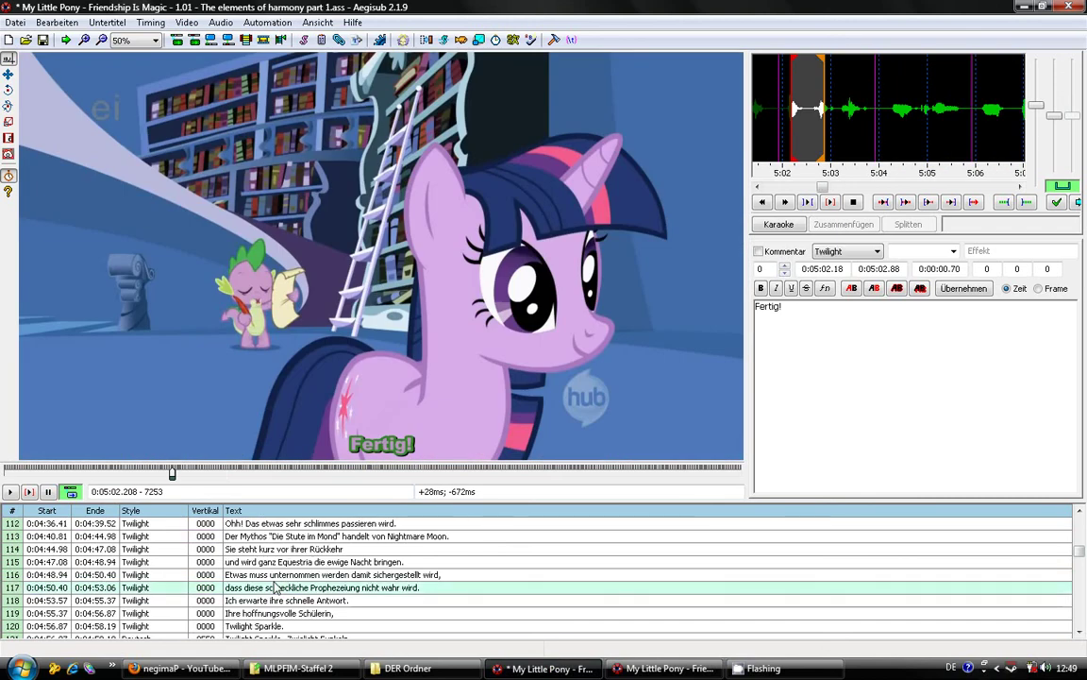
pyautogui.click(275, 587)
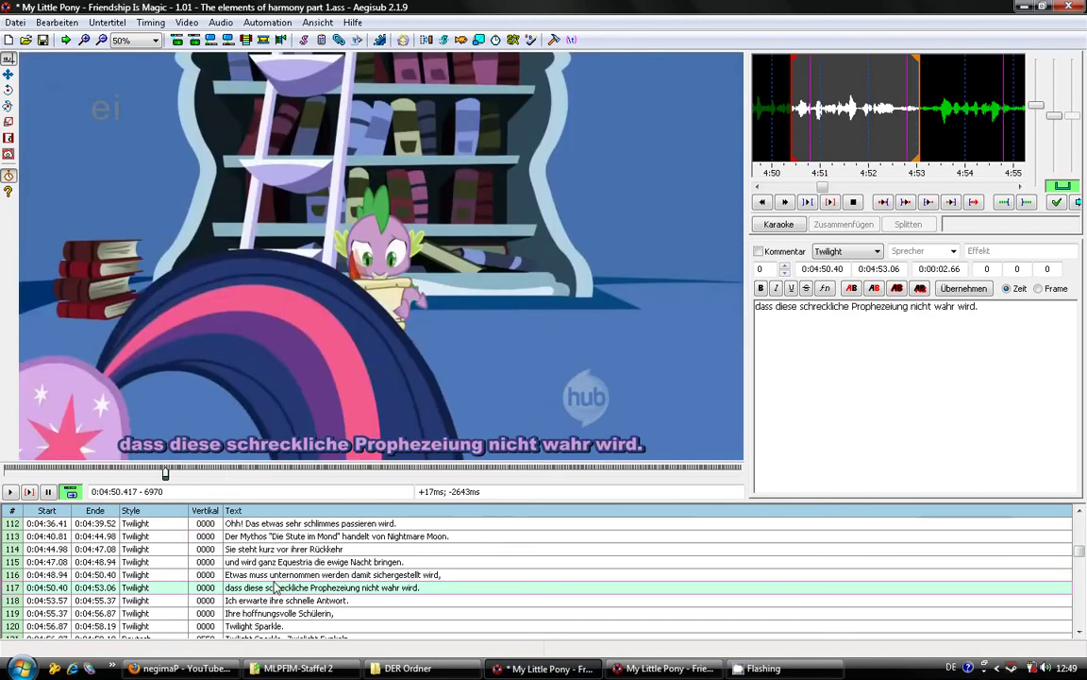
pyautogui.scroll(-2, 275, 587)
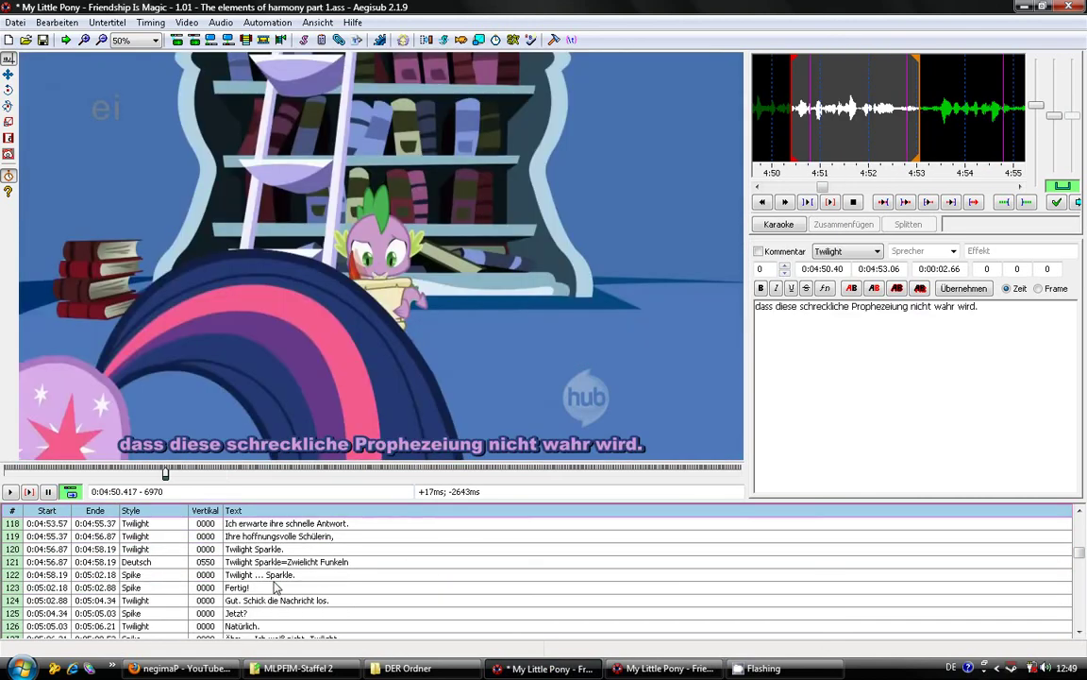
pyautogui.scroll(-5, 275, 587)
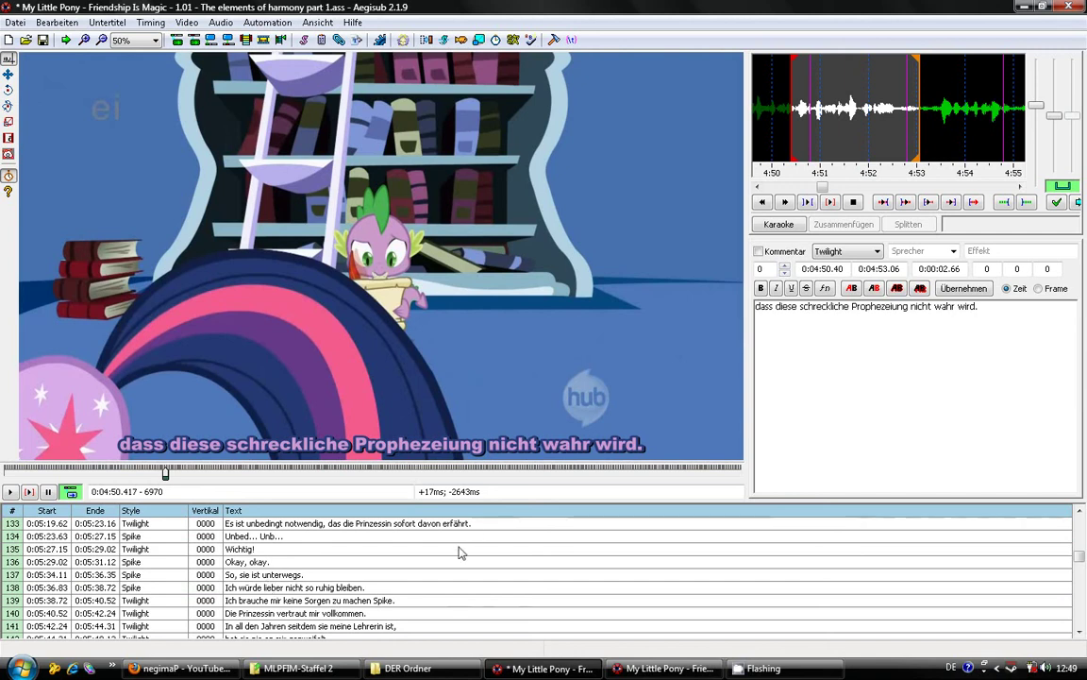
pyautogui.click(450, 575)
pyautogui.scroll(-3, 449, 578)
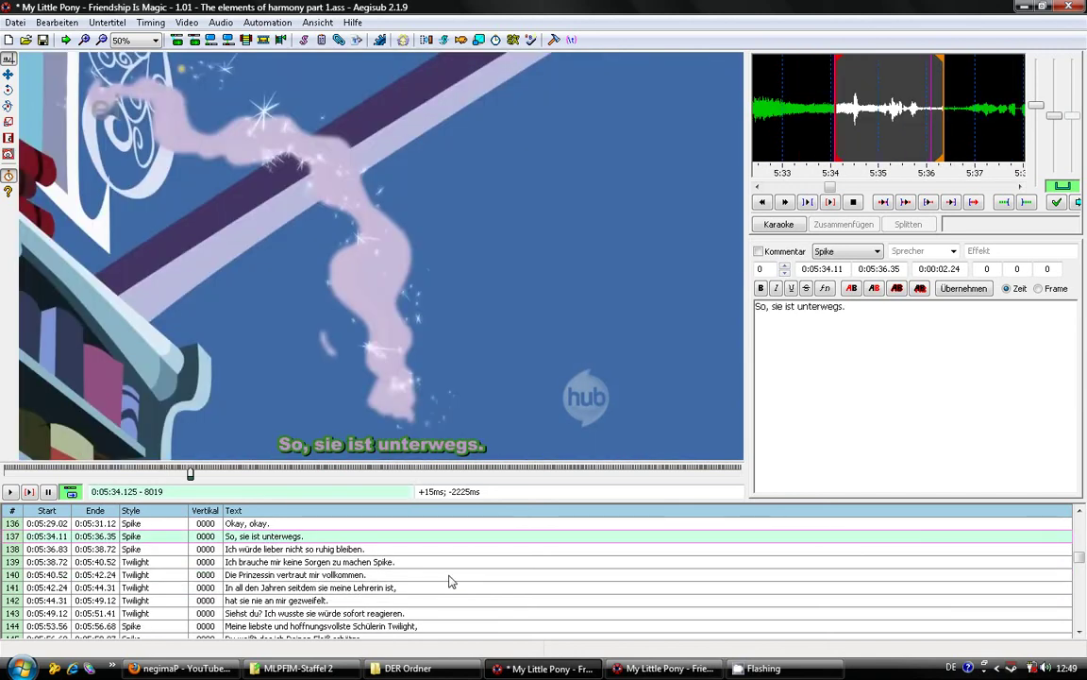
pyautogui.scroll(-3, 449, 582)
pyautogui.click(449, 581)
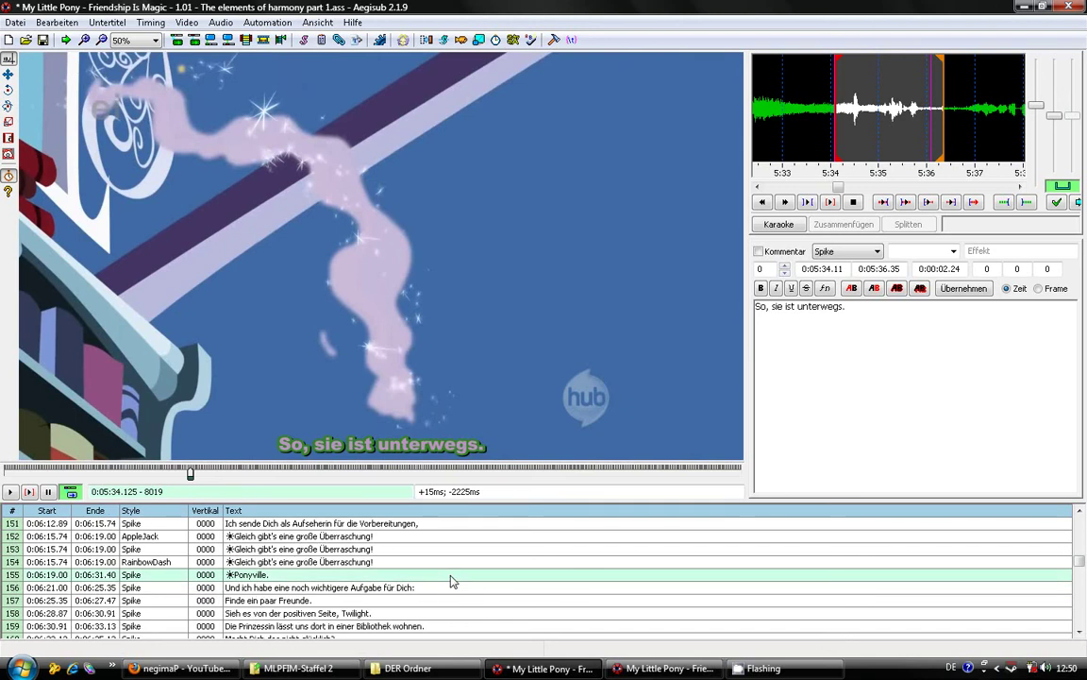
# - Look further down the subtitle list to around line 245, and open the text search
pyautogui.scroll(-13, 450, 582)
pyautogui.scroll(-16, 452, 578)
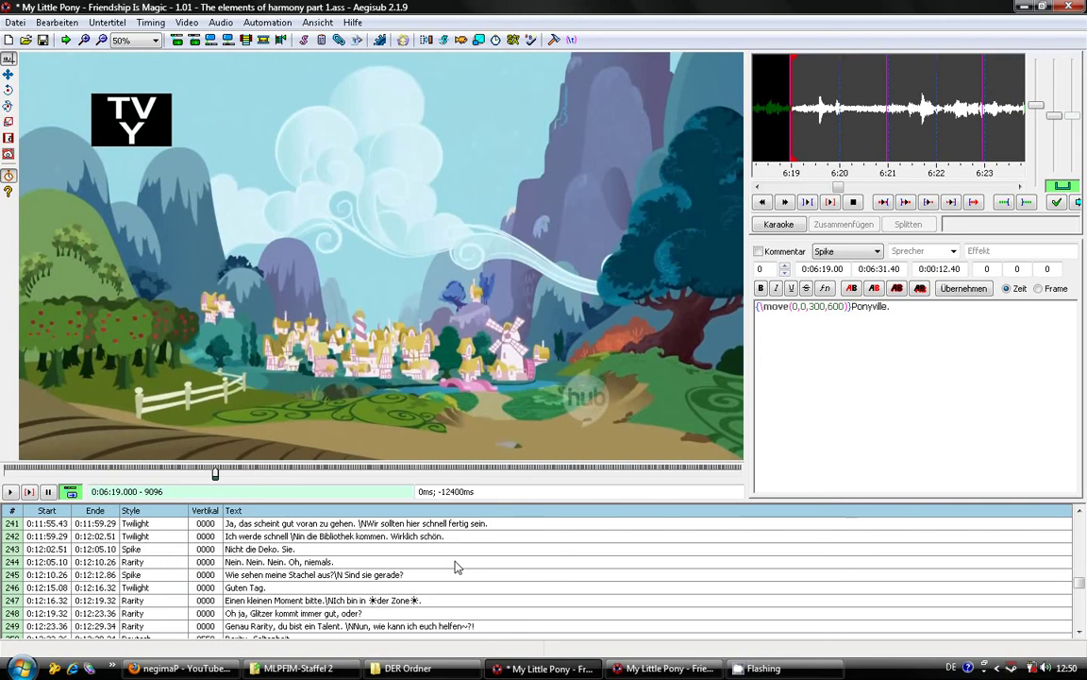
pyautogui.hotkey('ctrl', 'f')
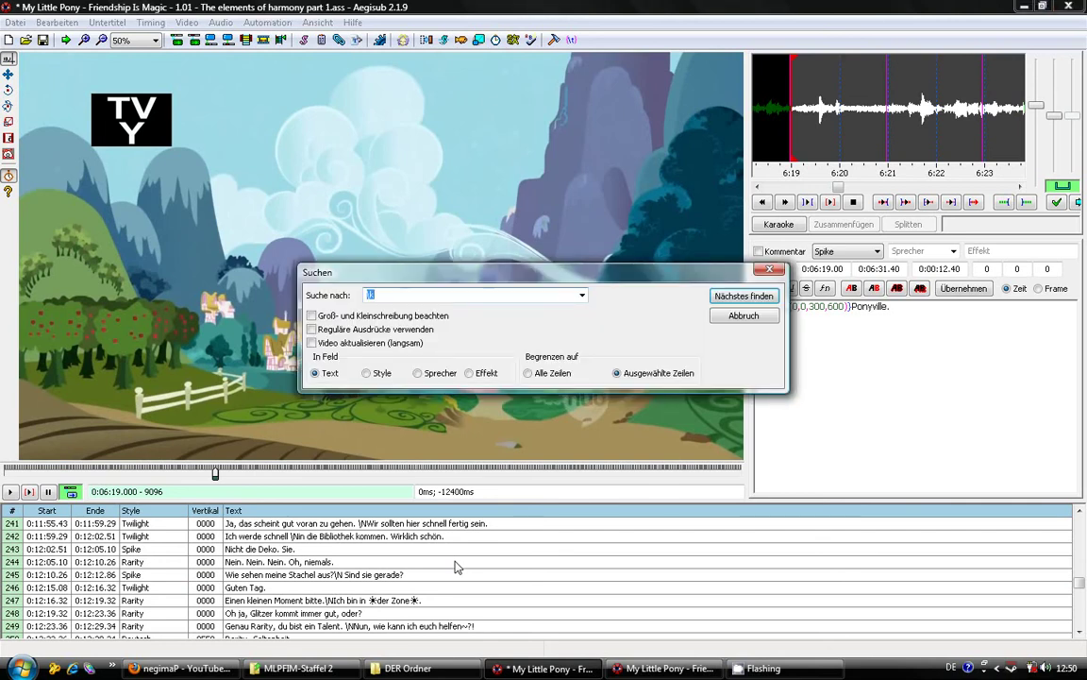